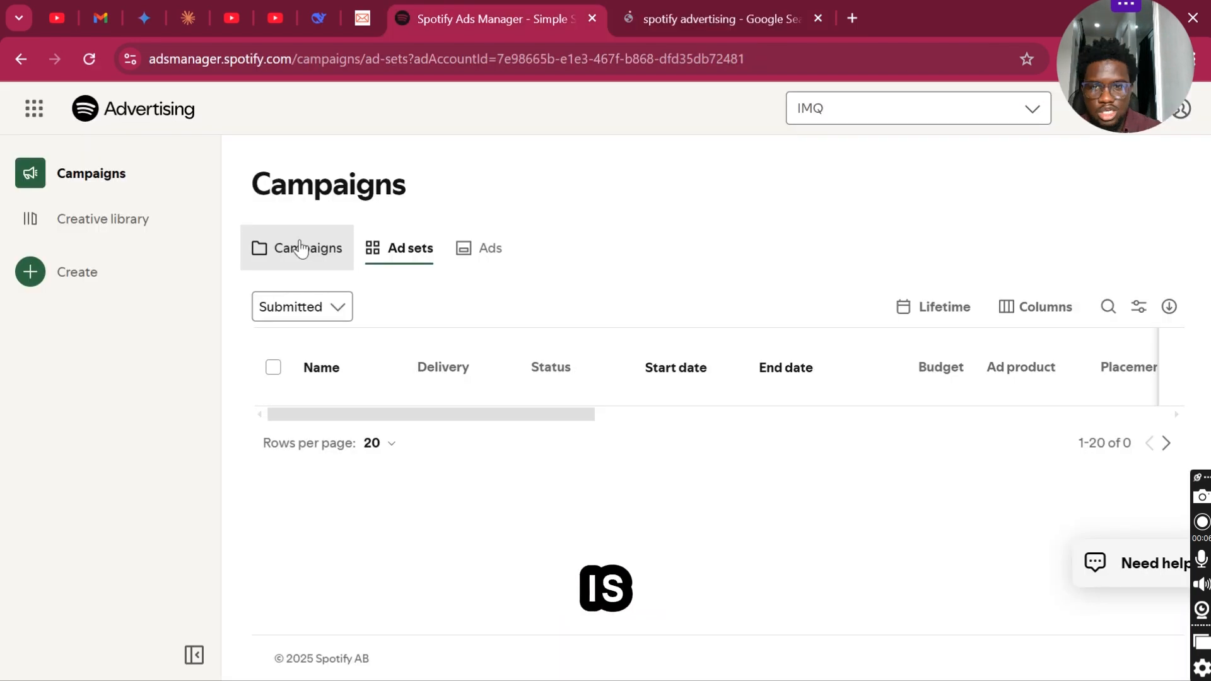
- Start a new campaign and review the available objectives, keeping Reach selected
left_click(301, 249)
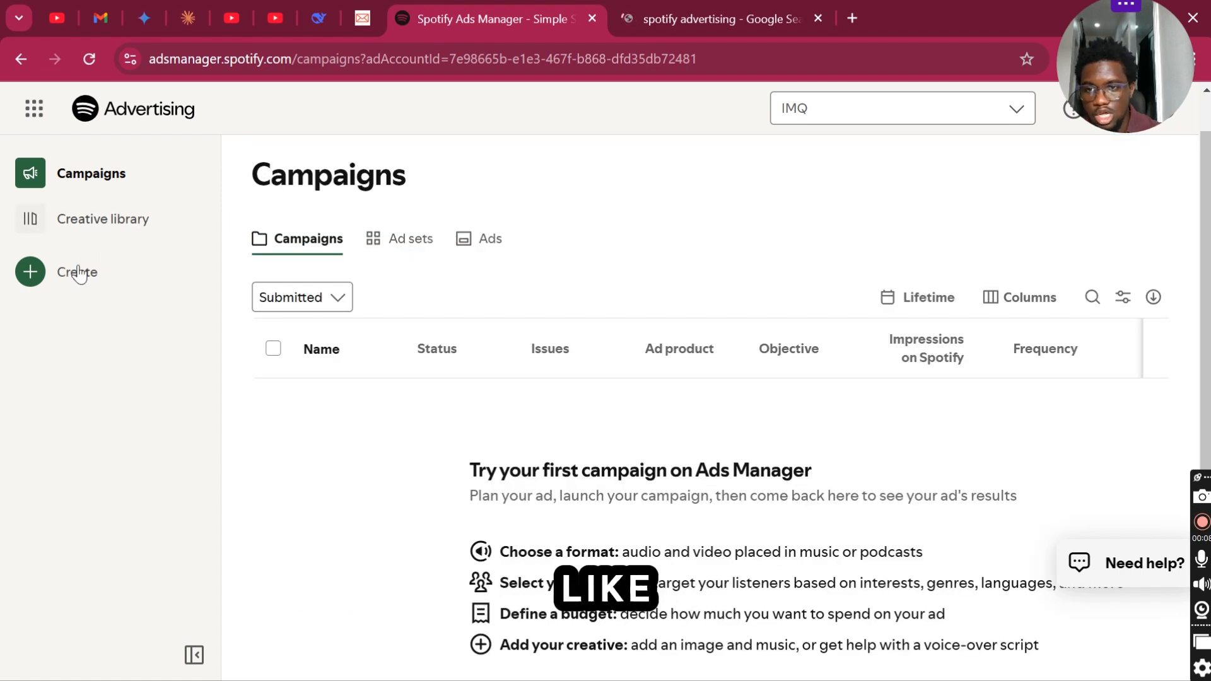
left_click(30, 274)
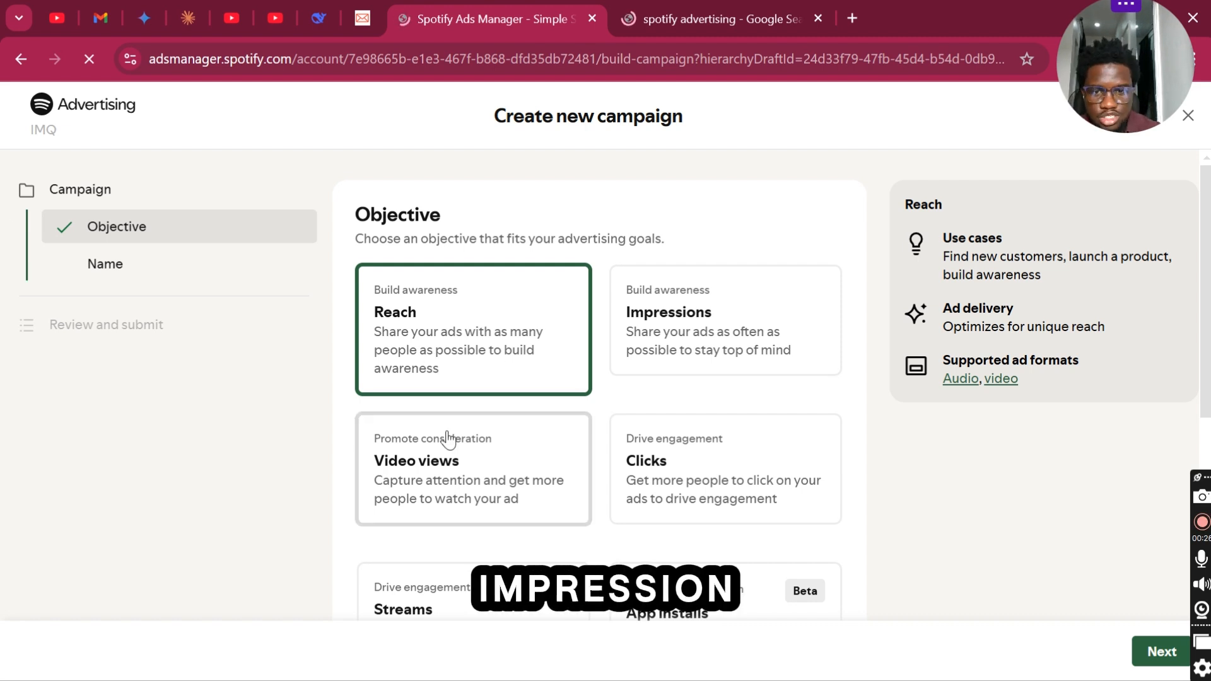
scroll(696, 476, "down", 2)
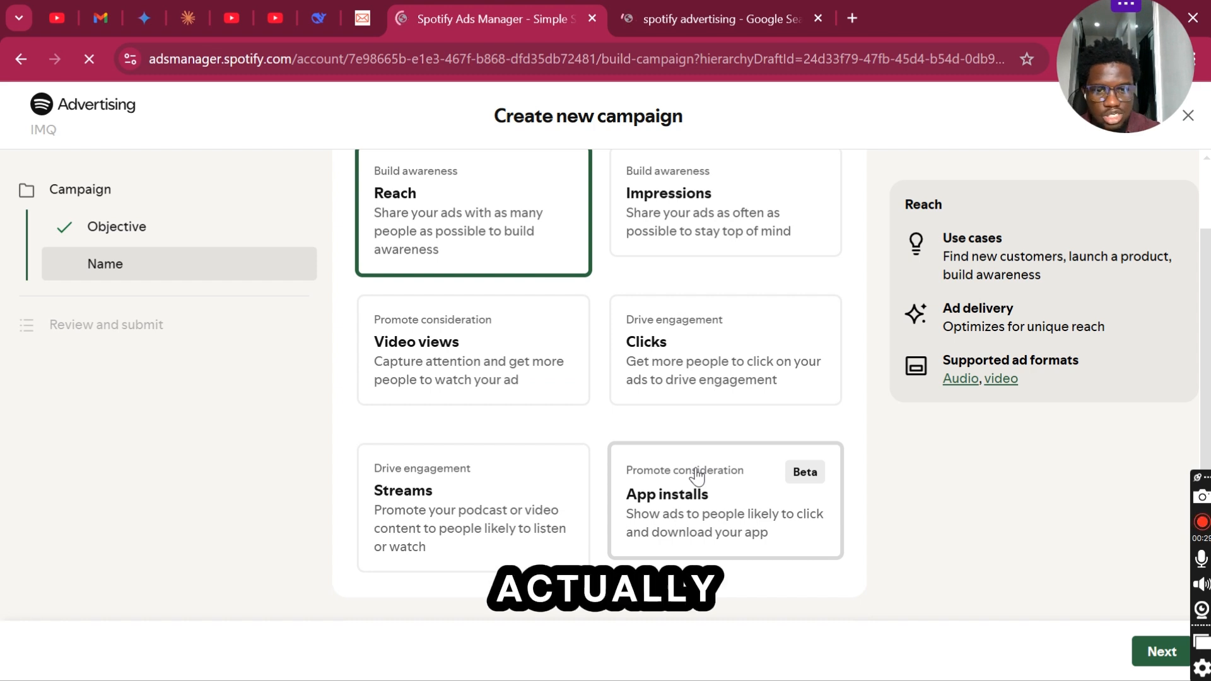
scroll(696, 476, "down", 1)
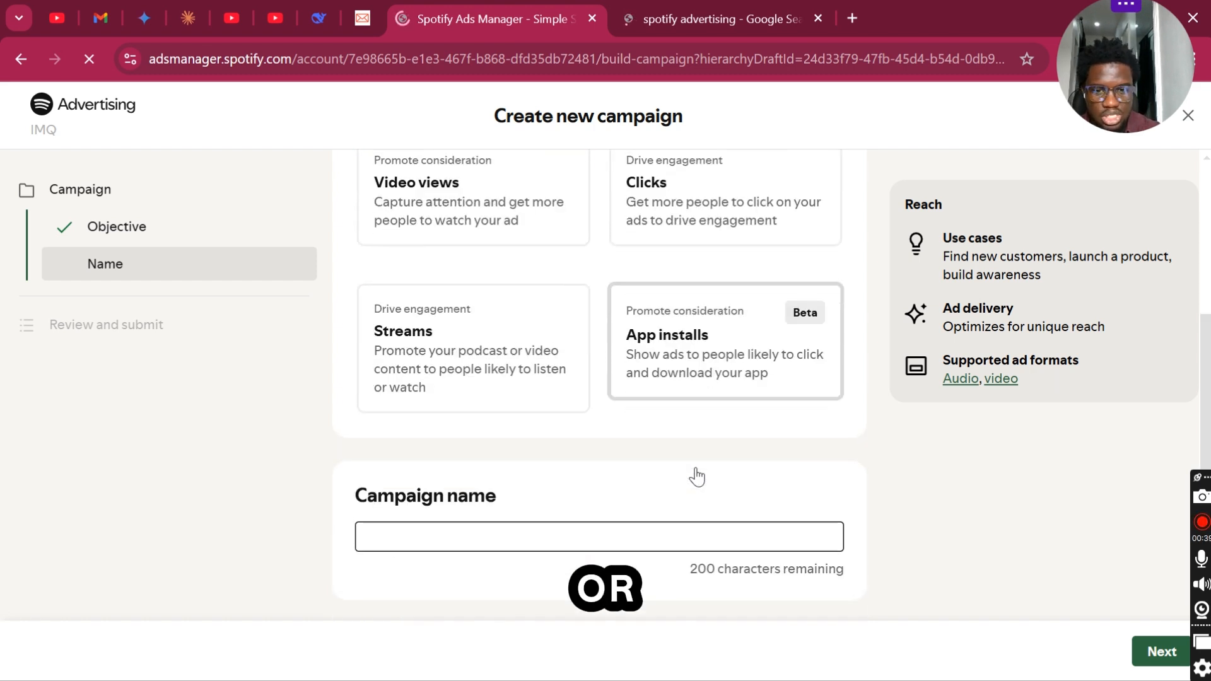
scroll(696, 476, "up", 1)
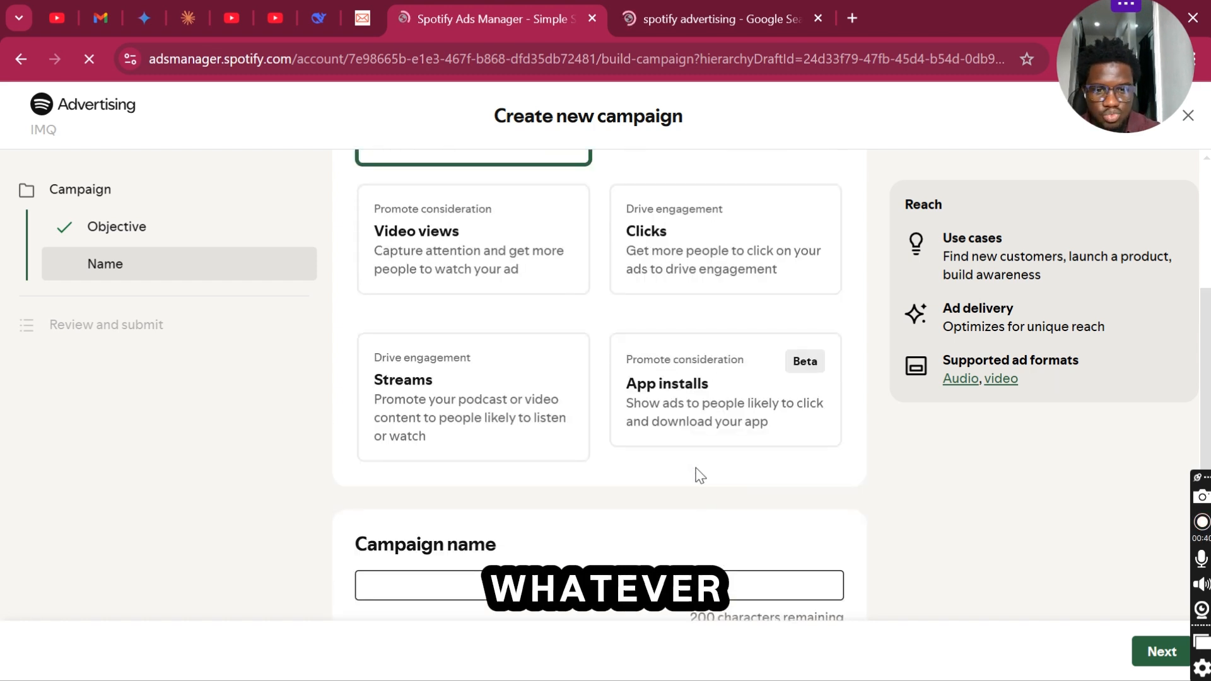
scroll(698, 474, "up", 2)
scroll(608, 379, "up", 1)
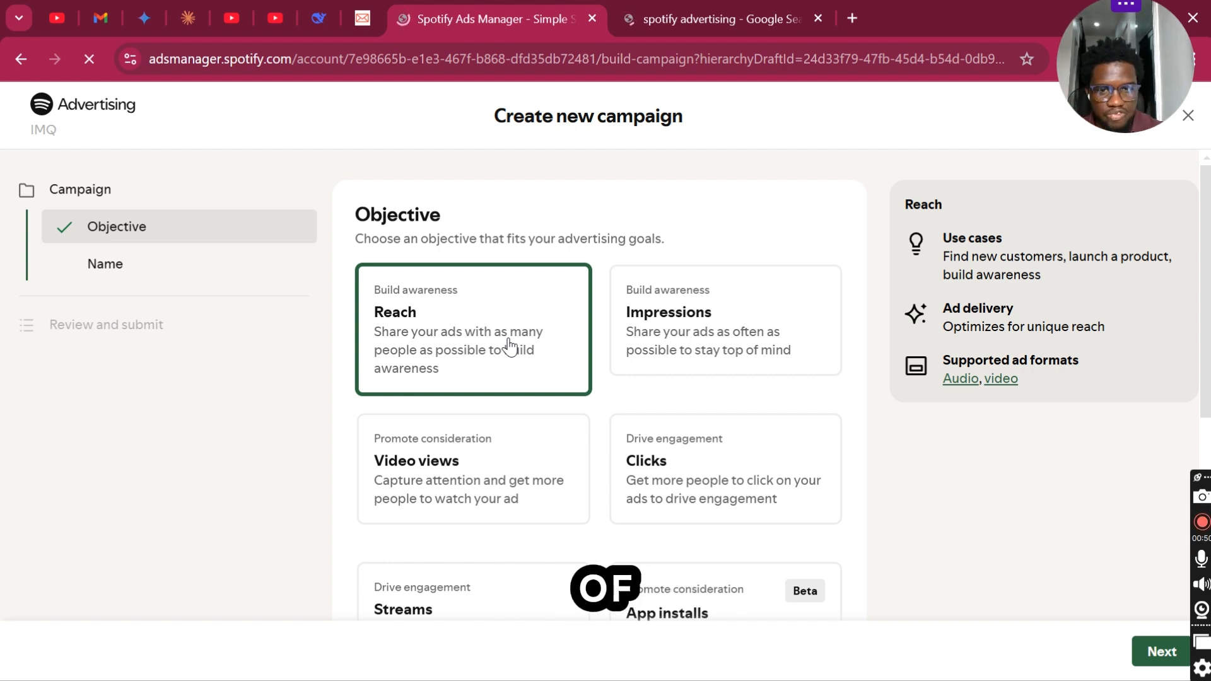
scroll(510, 345, "down", 5)
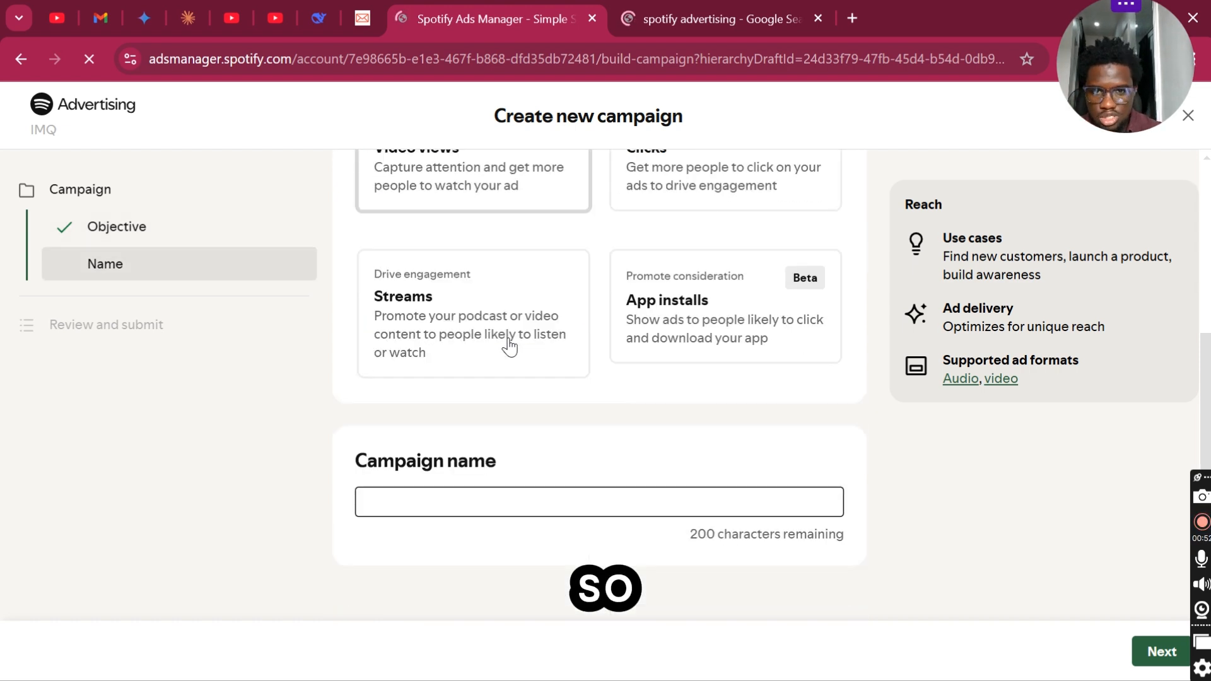
- Name the campaign "Test campaign 10/02" and continue to the ad set setup
left_click(437, 461)
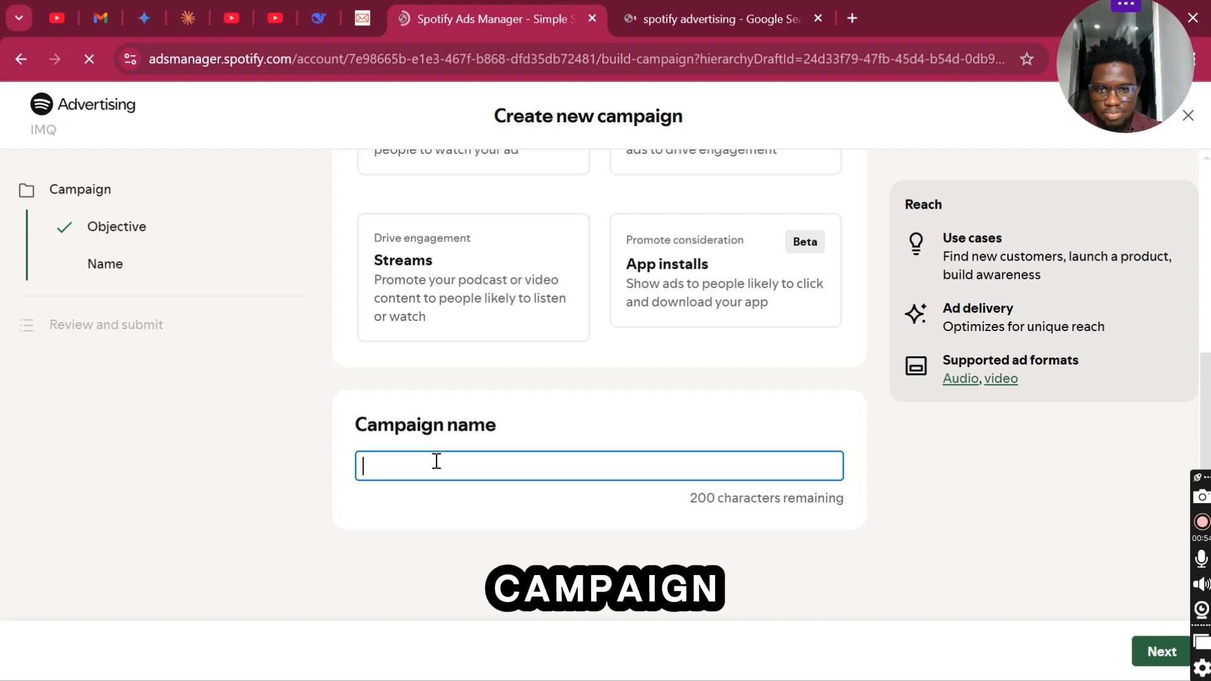
type("Test")
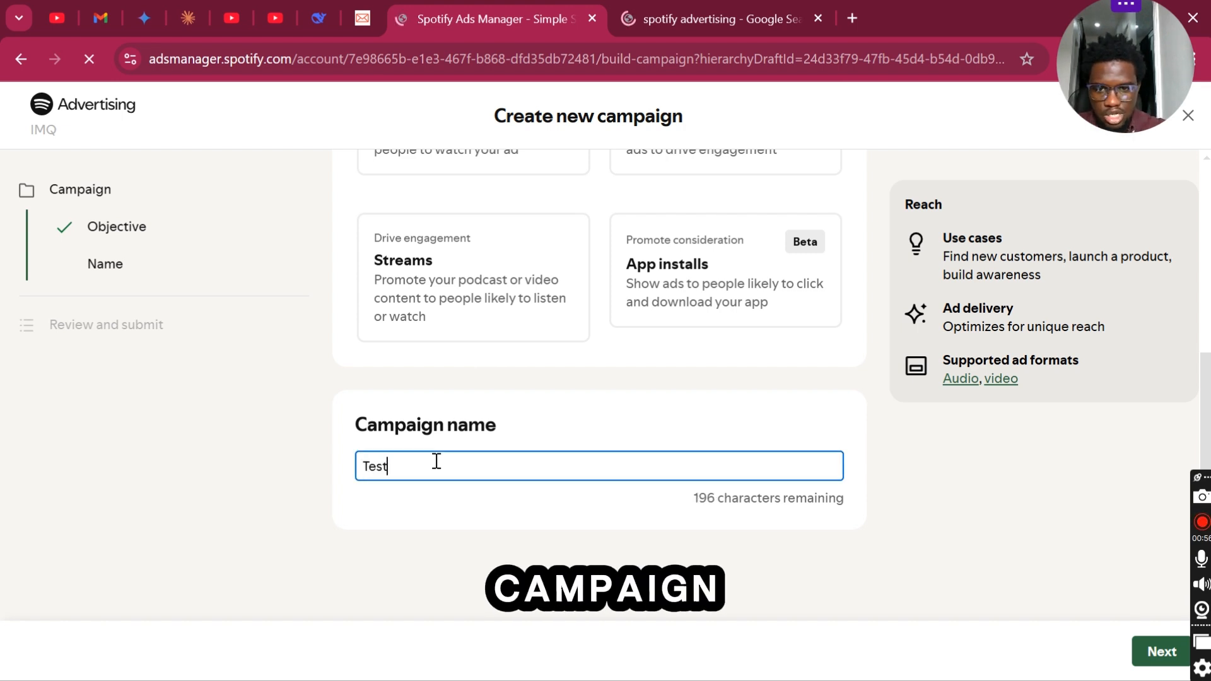
type(" campaign")
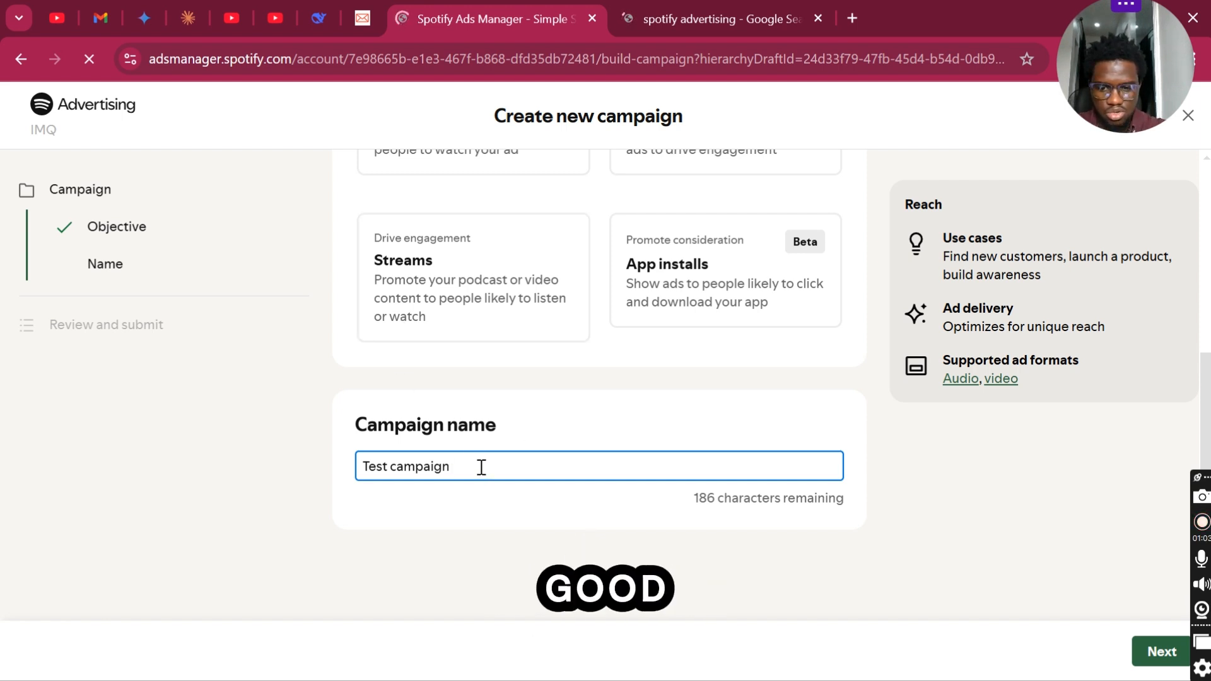
type(" 10/0")
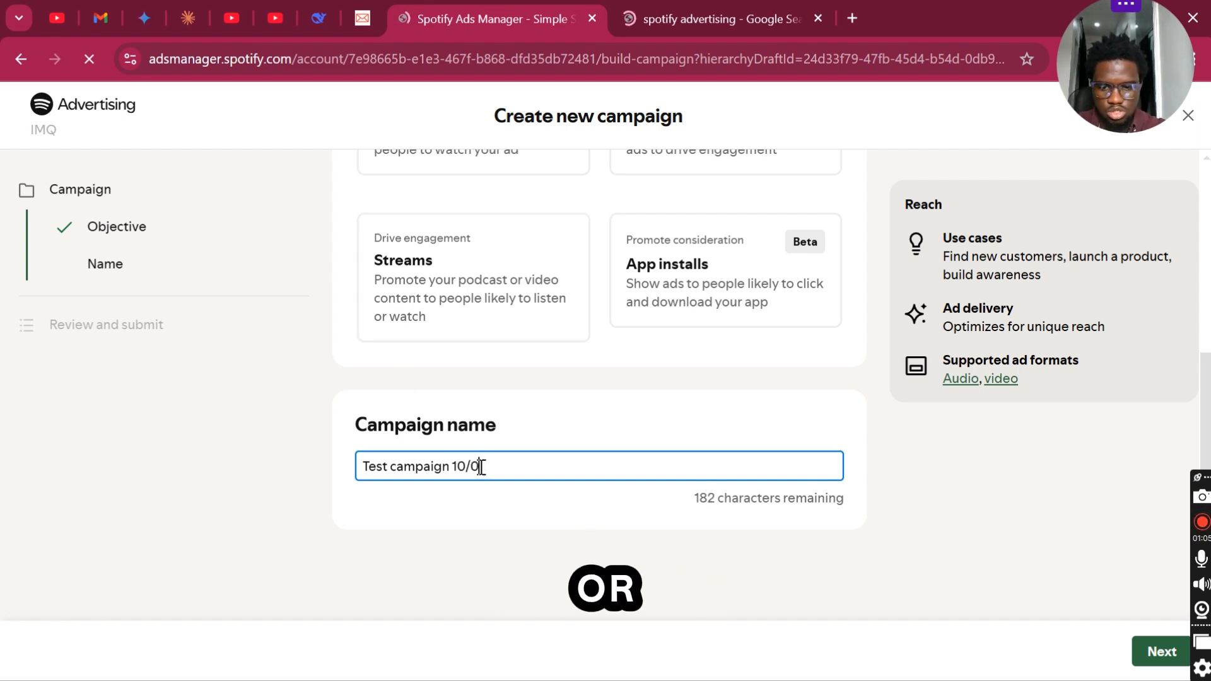
type("2")
left_click(516, 557)
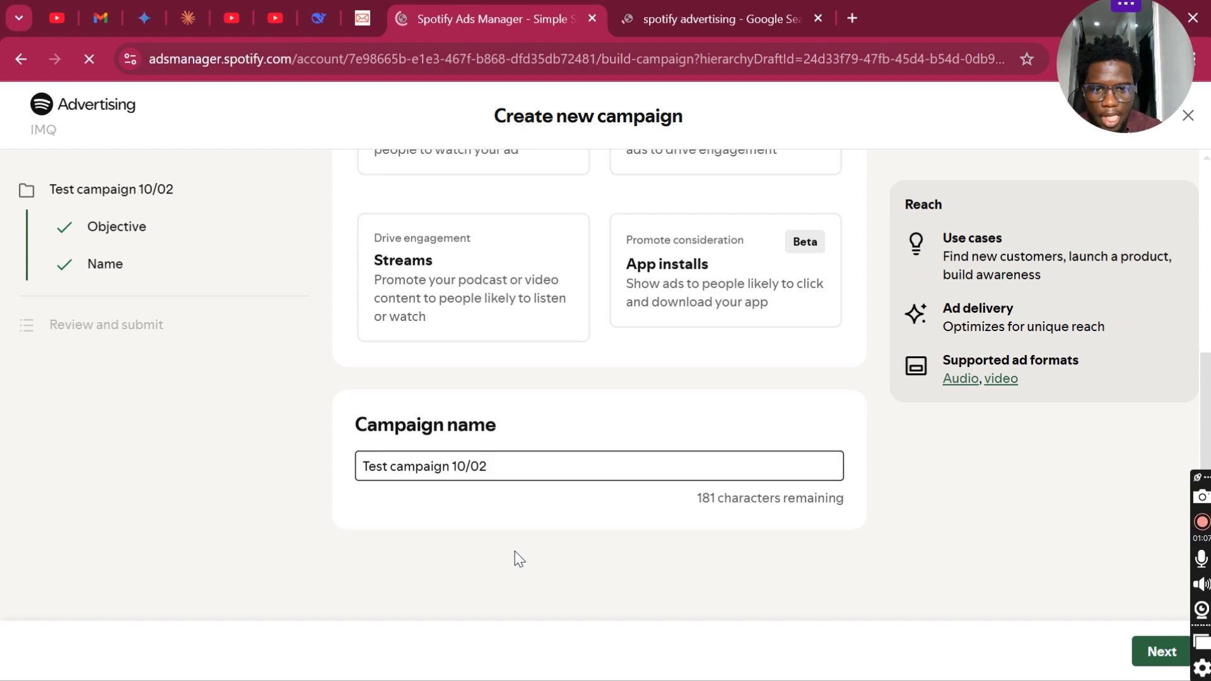
left_click(1161, 656)
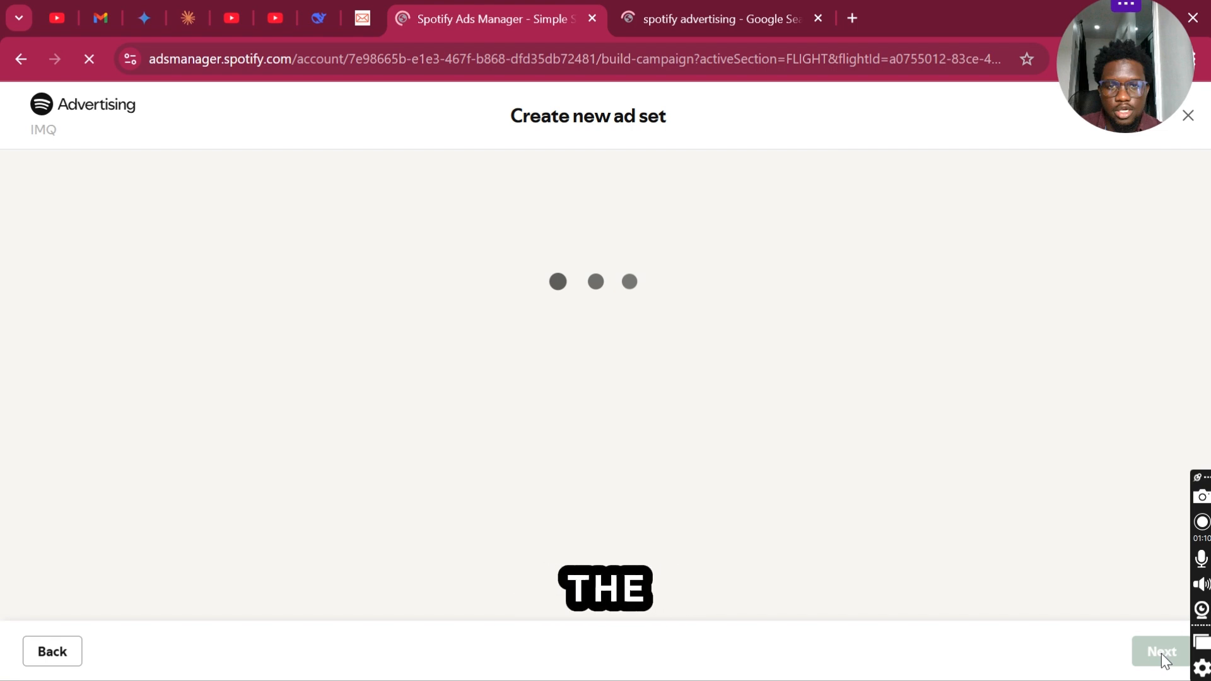
- Name the ad set "Test ad" and set its ad category to Beauty Salons and Tanning under Beauty Services
left_click(413, 288)
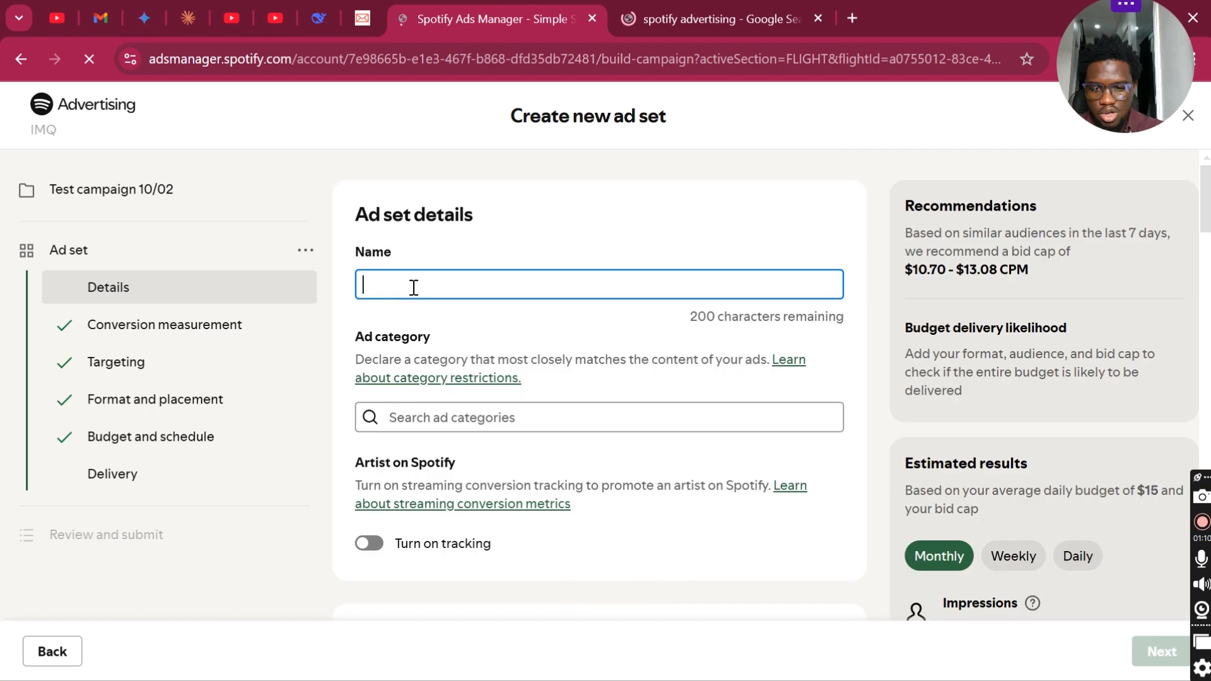
type("Test ad")
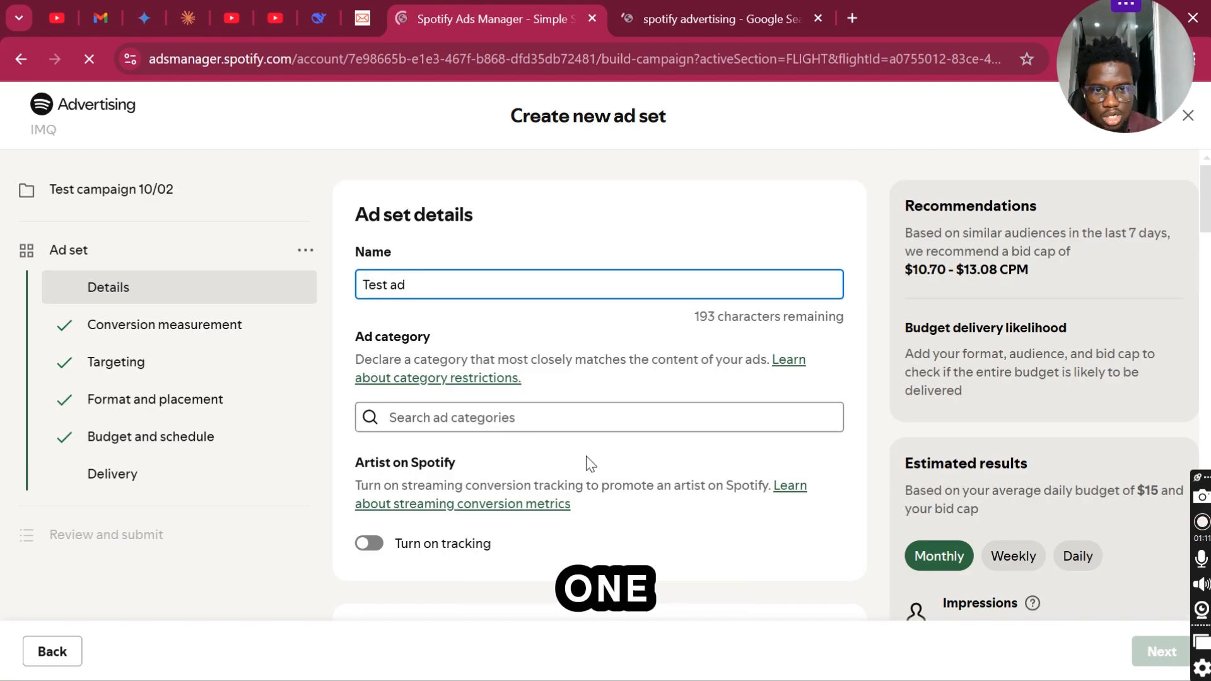
scroll(587, 463, "down", 1)
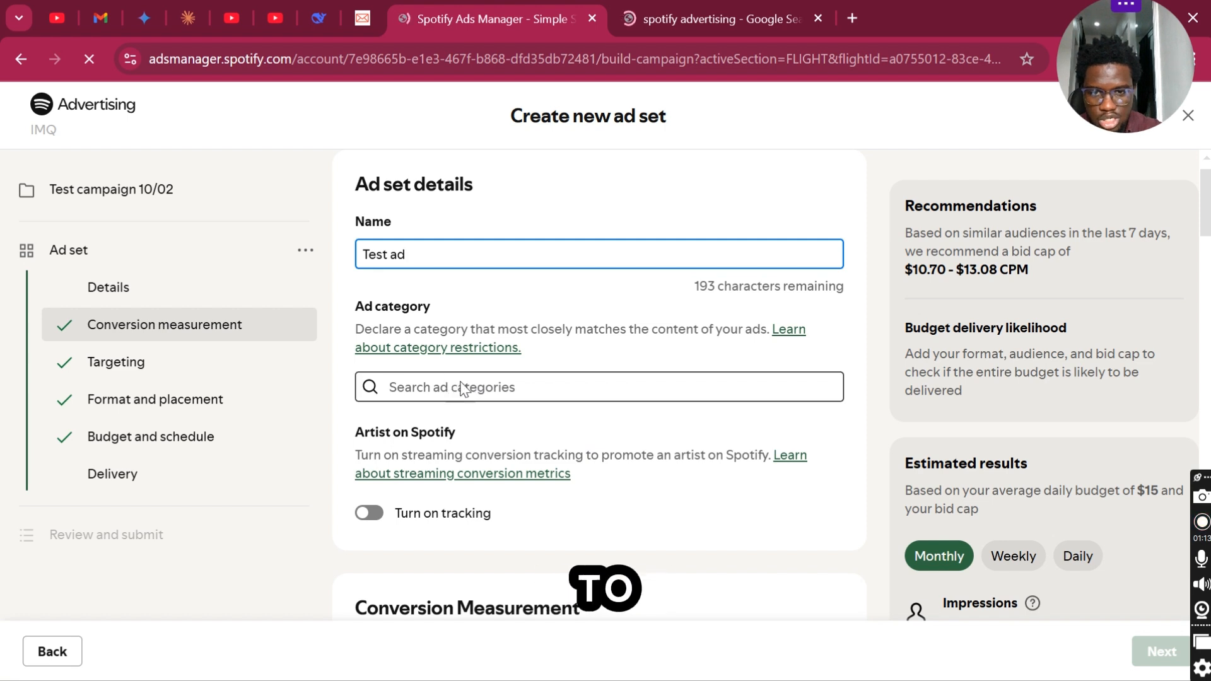
scroll(523, 415, "down", 1)
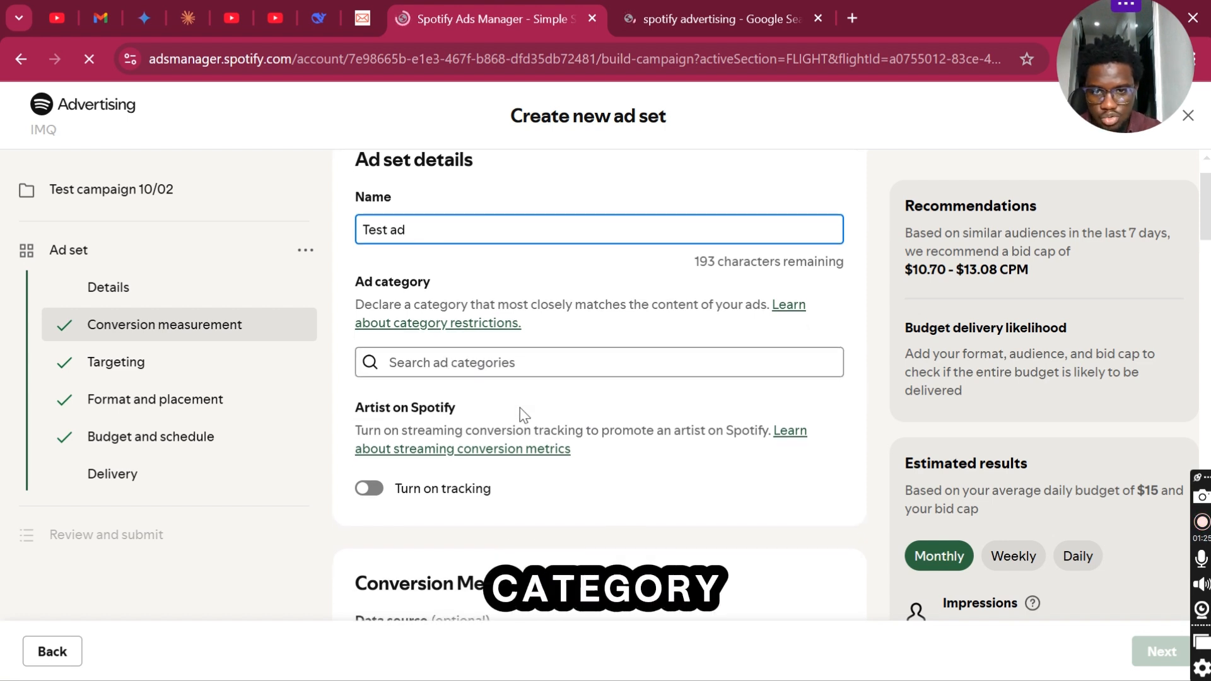
left_click(424, 372)
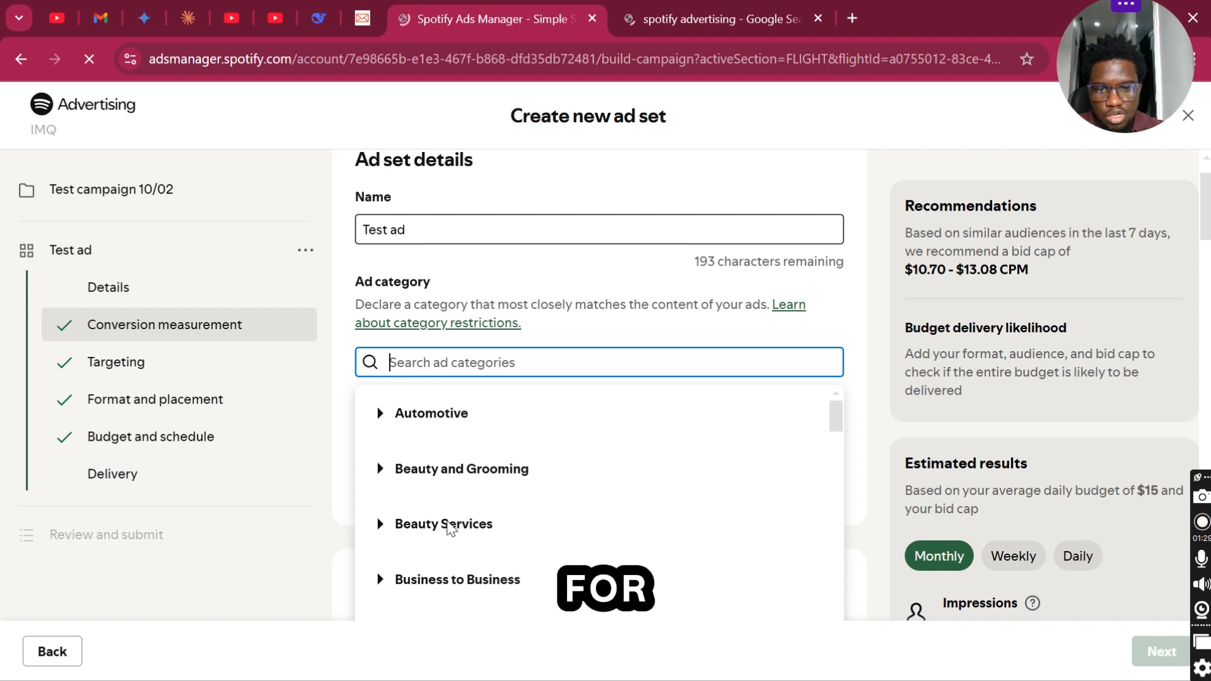
left_click(450, 525)
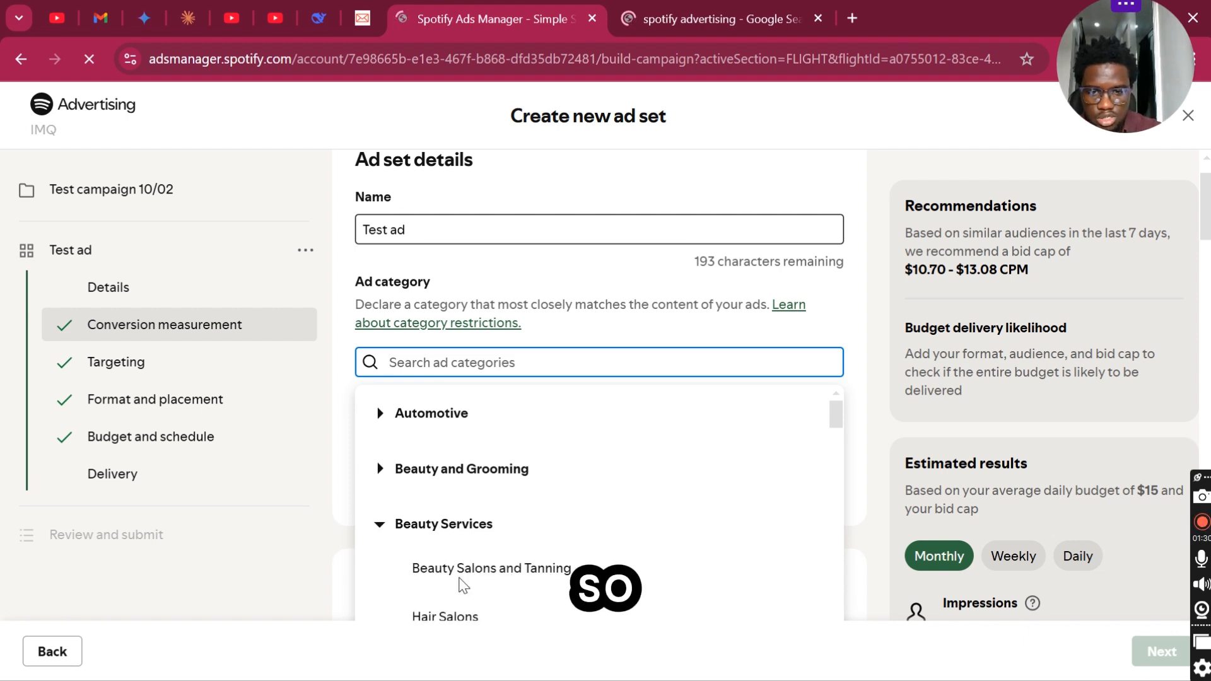
scroll(467, 574, "down", 2)
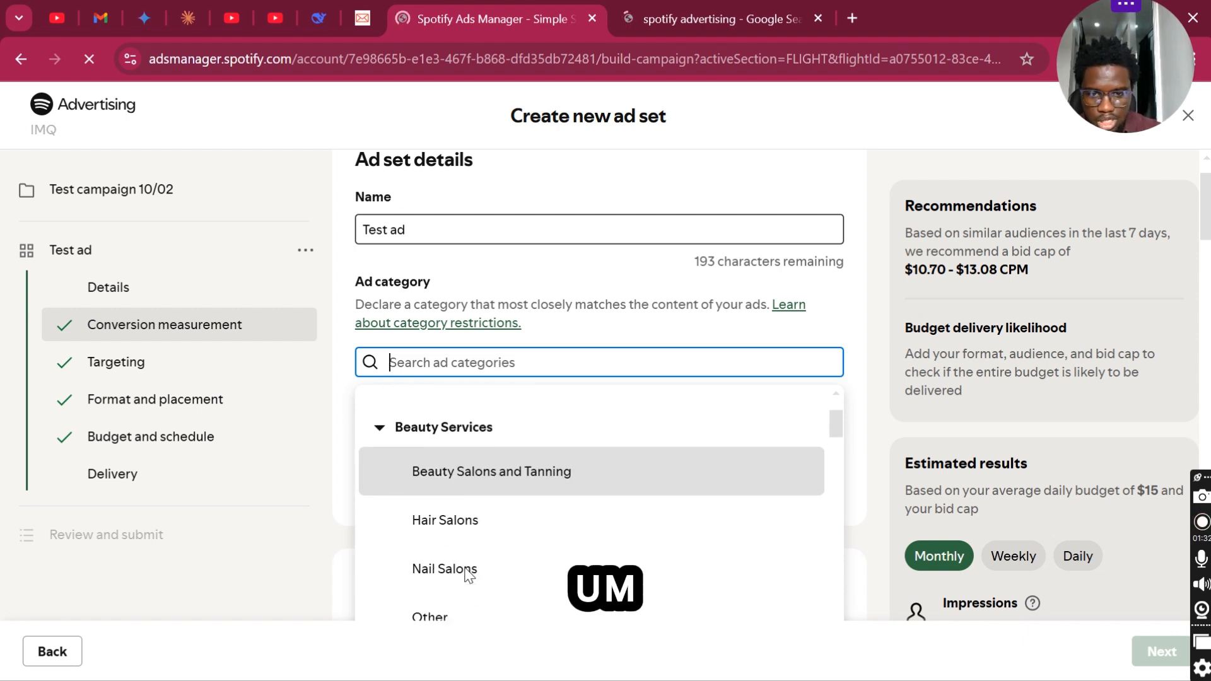
left_click(482, 477)
- Check the optional data source setting for conversion measurement and leave it at None
scroll(479, 478, "down", 2)
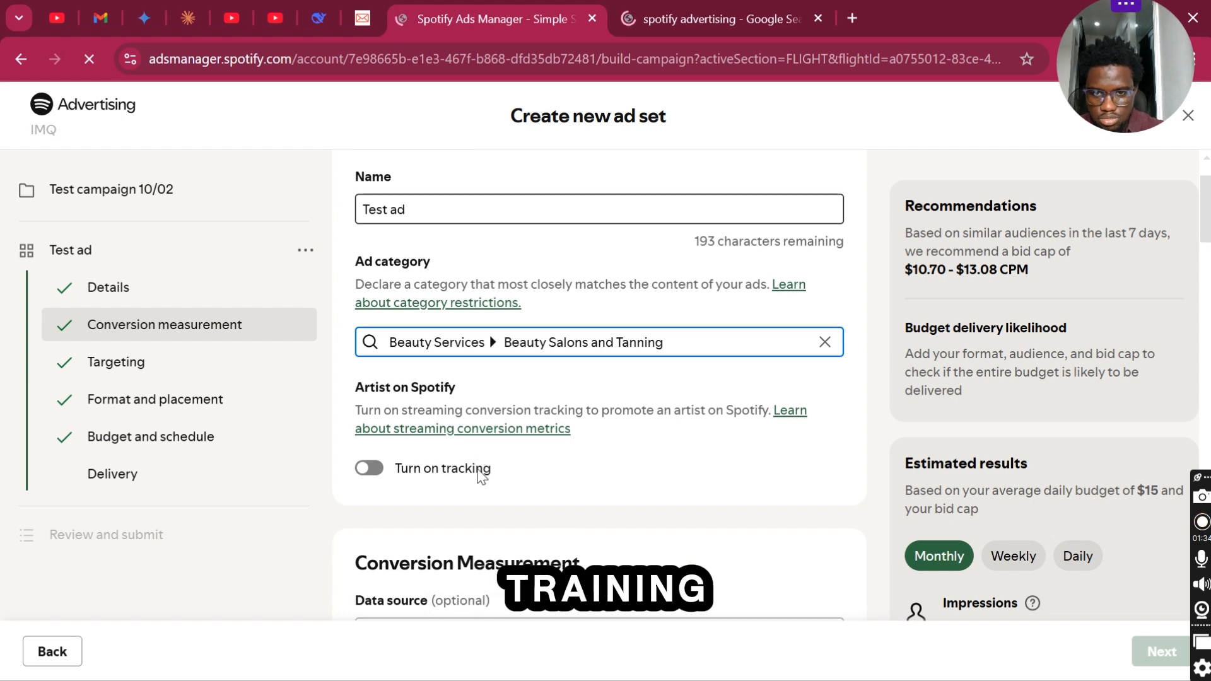
scroll(480, 478, "down", 2)
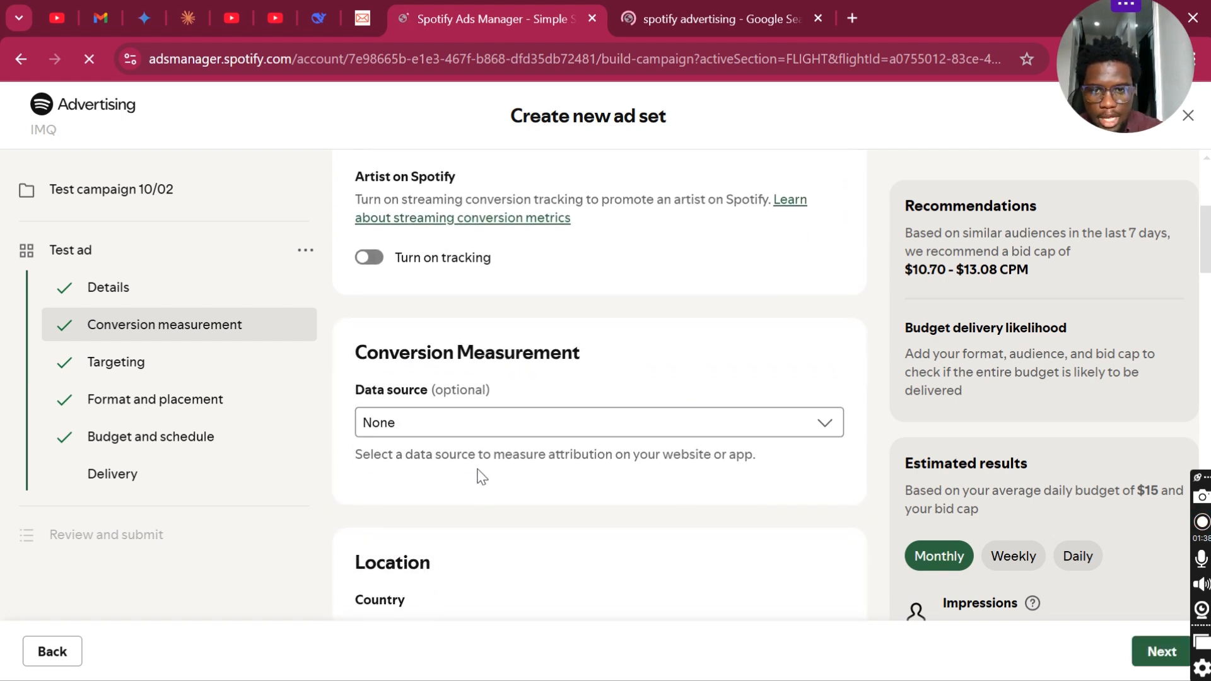
left_click(500, 427)
left_click(615, 389)
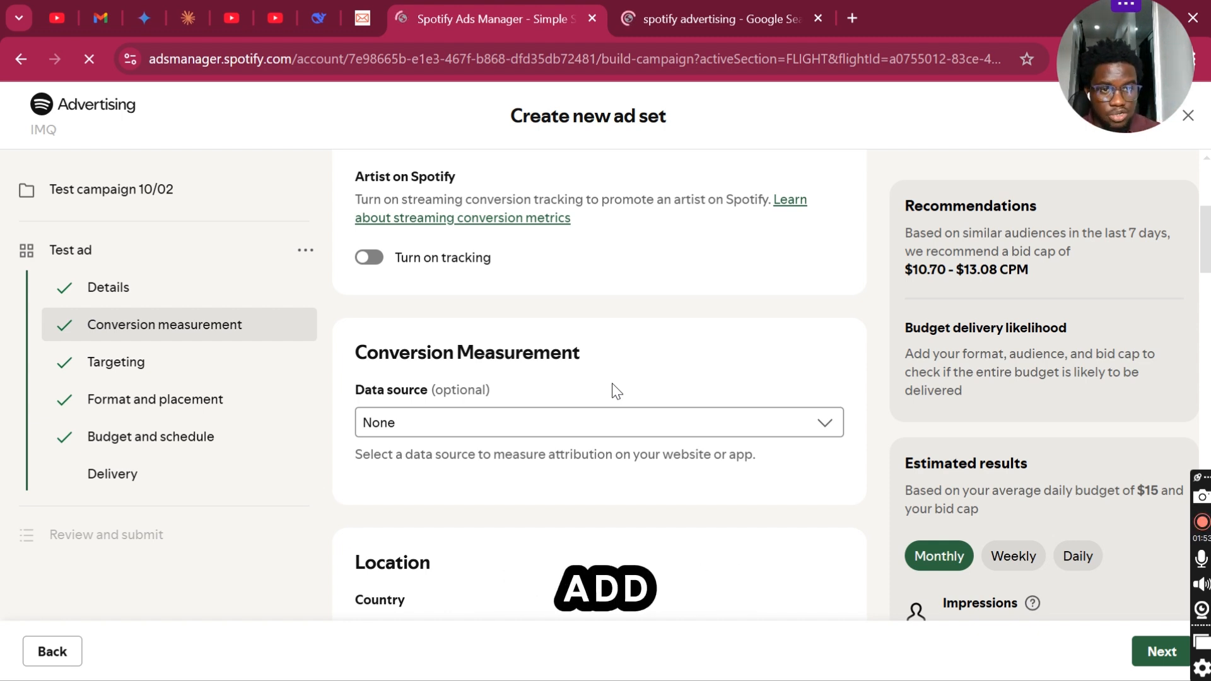
scroll(616, 391, "down", 2)
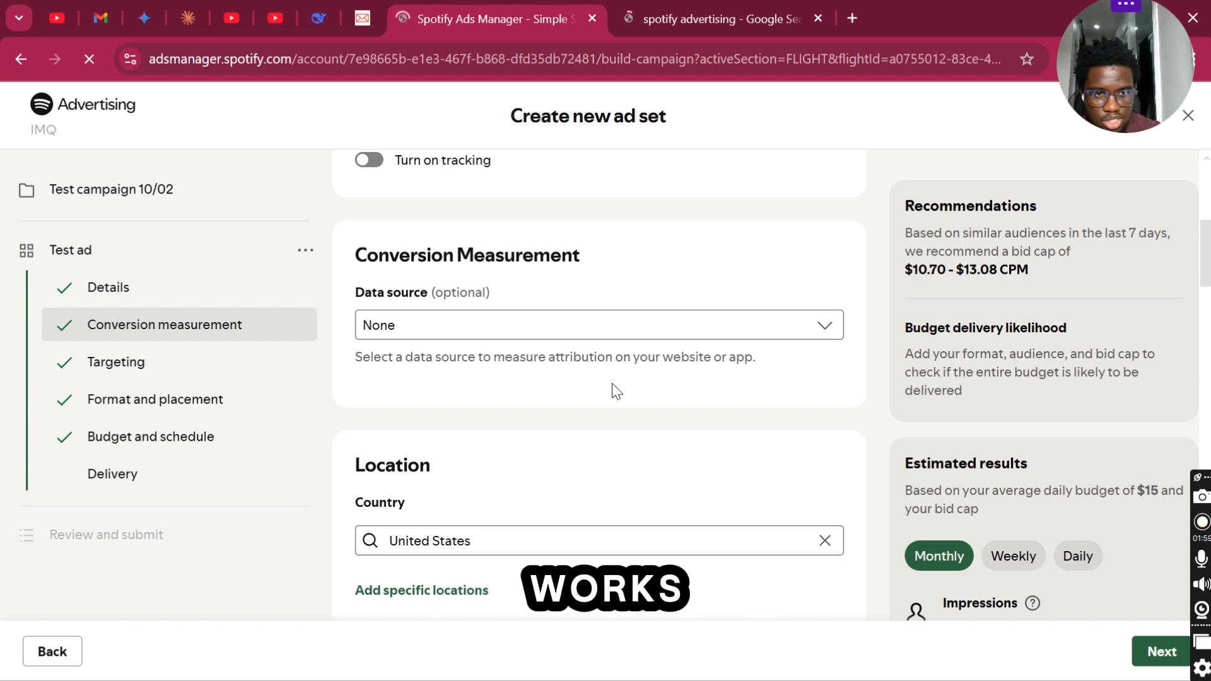
right_click(611, 389)
left_click(530, 456)
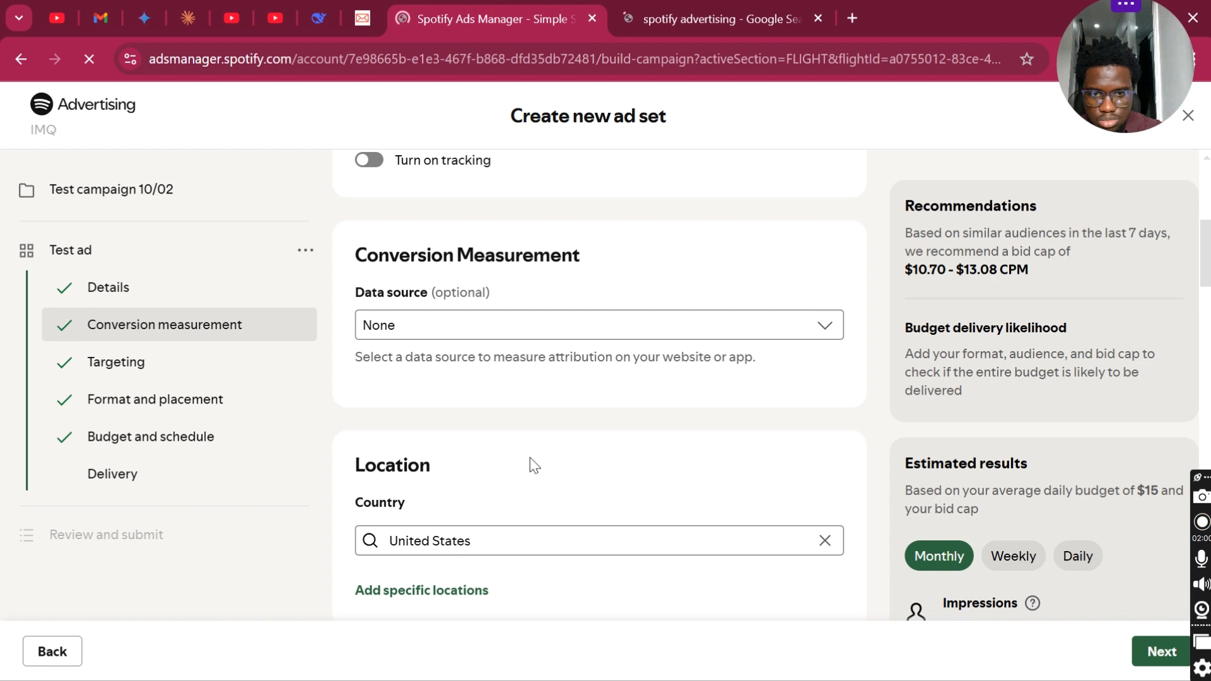
- Limit the ad set's demographic targeting to women
scroll(530, 458, "down", 6)
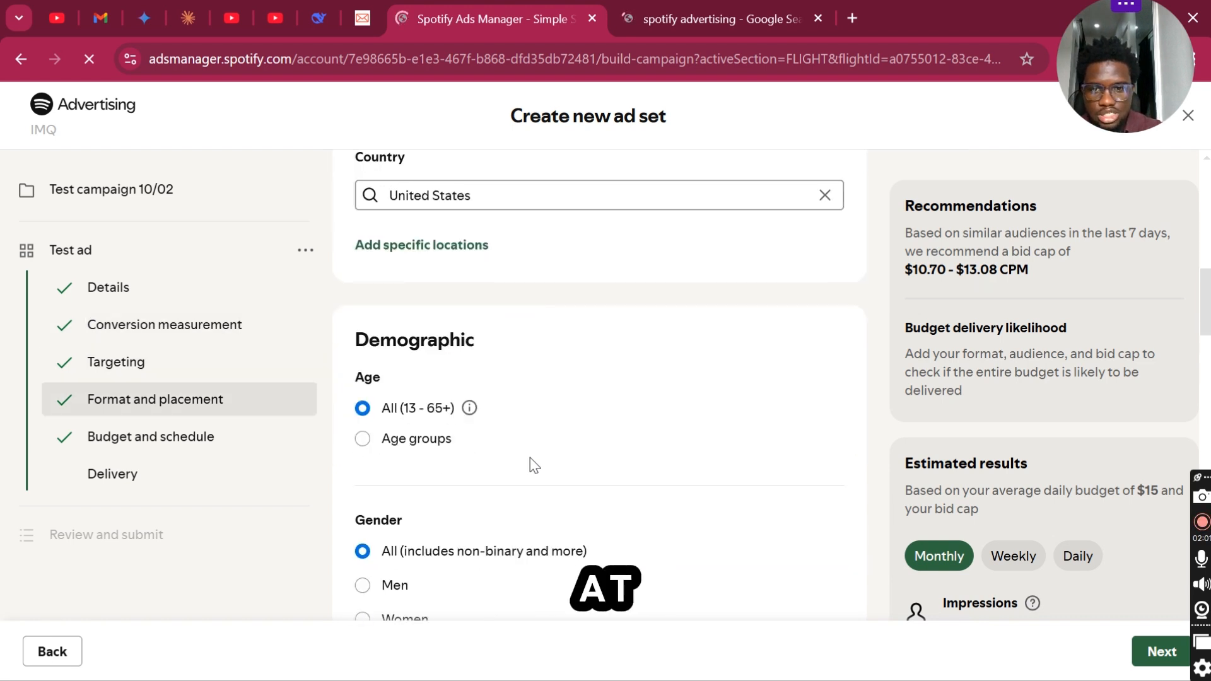
scroll(530, 457, "down", 1)
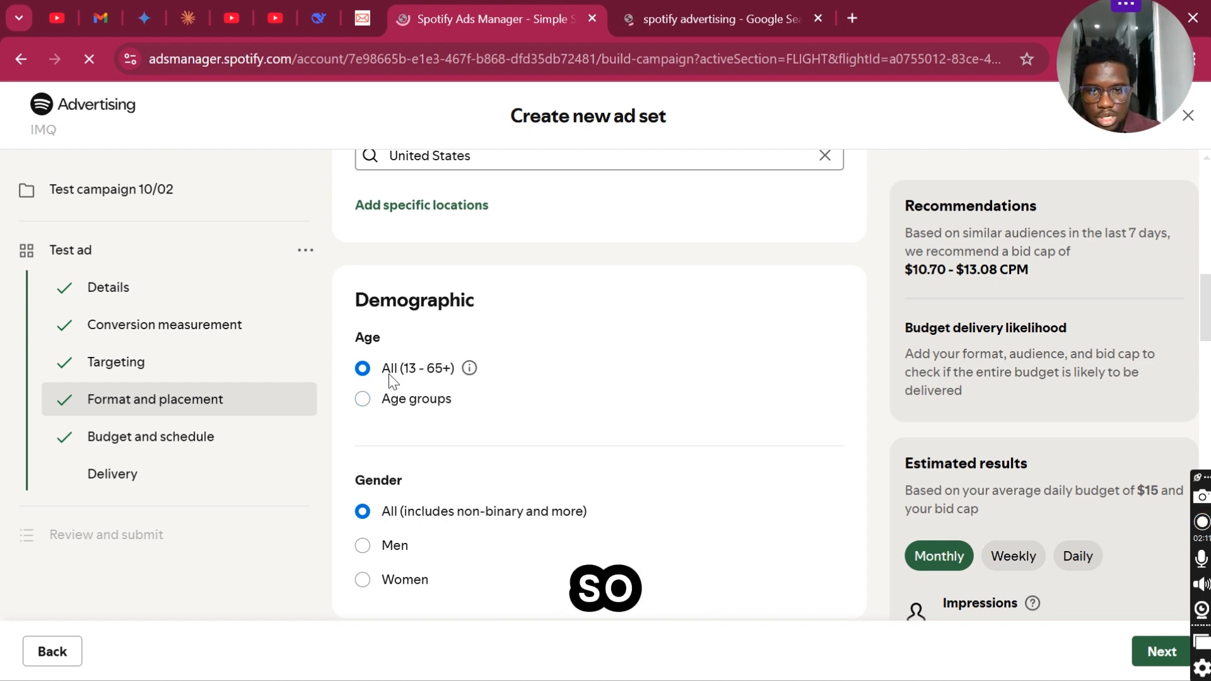
scroll(427, 379, "down", 1)
scroll(425, 379, "down", 2)
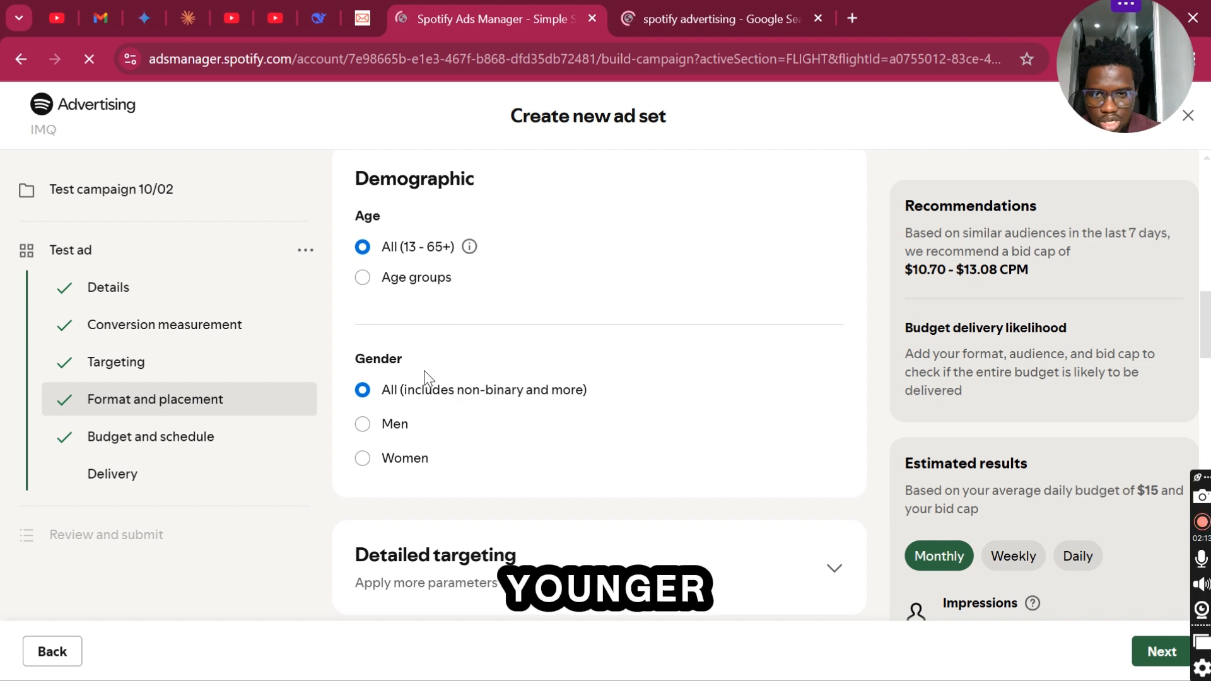
scroll(425, 378, "down", 1)
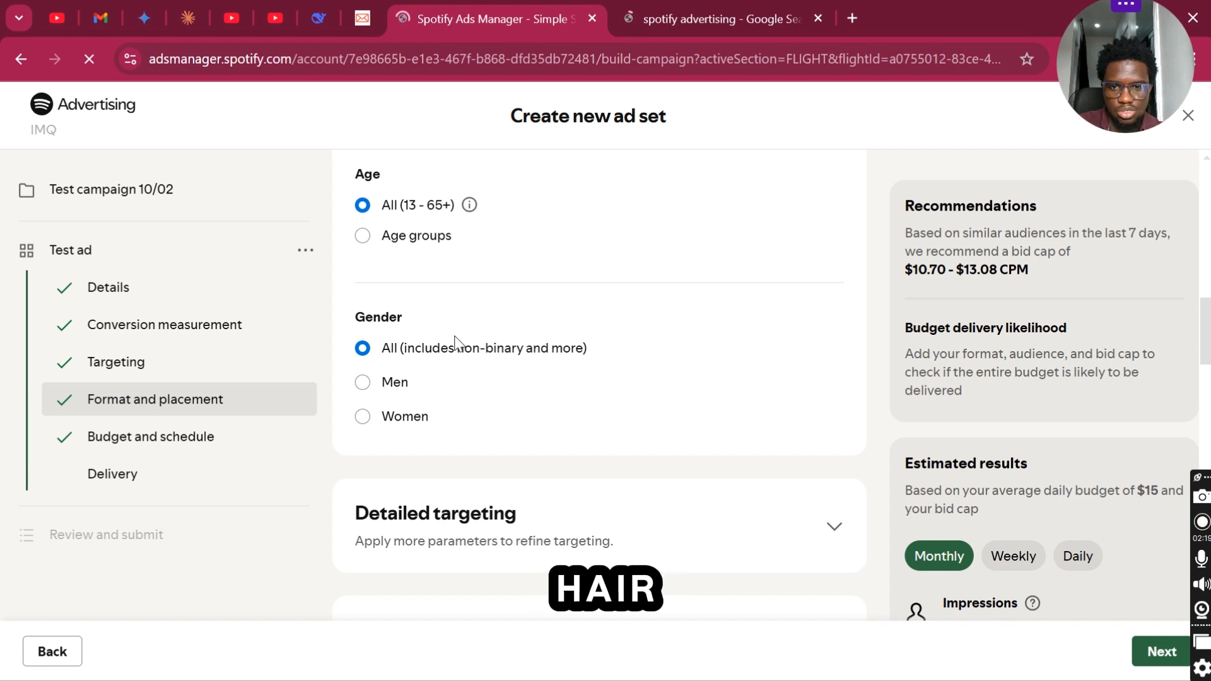
left_click(364, 417)
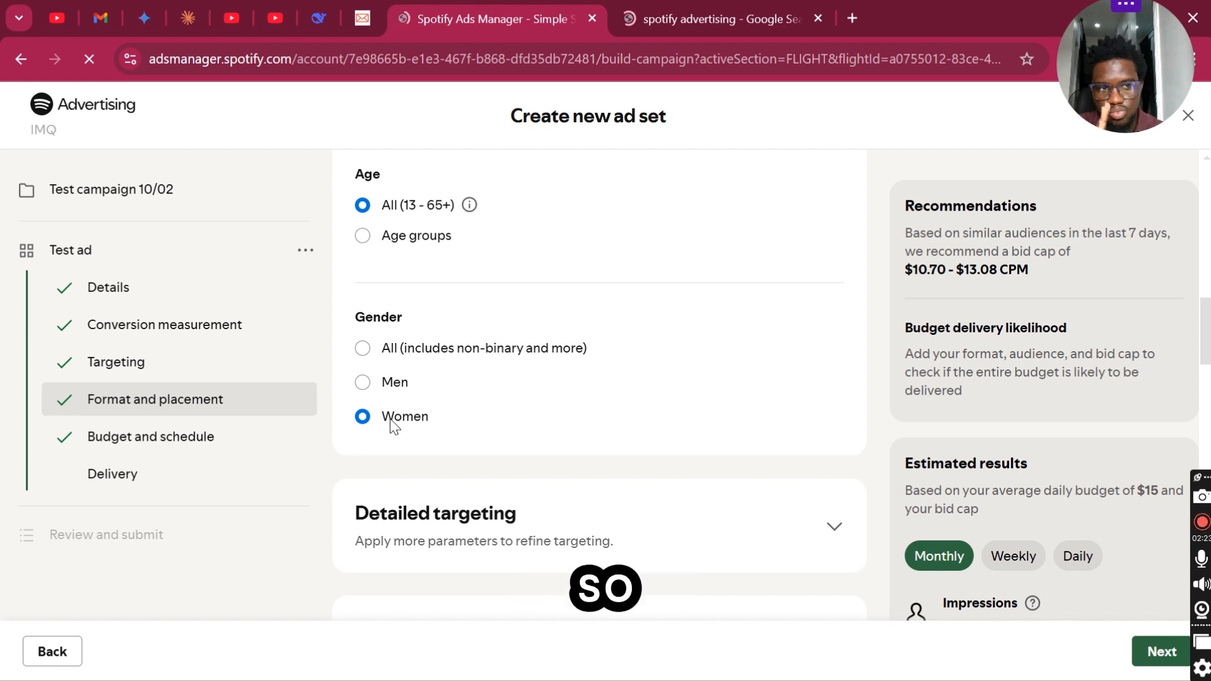
- Add Beauty, Careers, Family and Relationships, and Parenting as interests in the ad set's detailed targeting
scroll(404, 421, "down", 2)
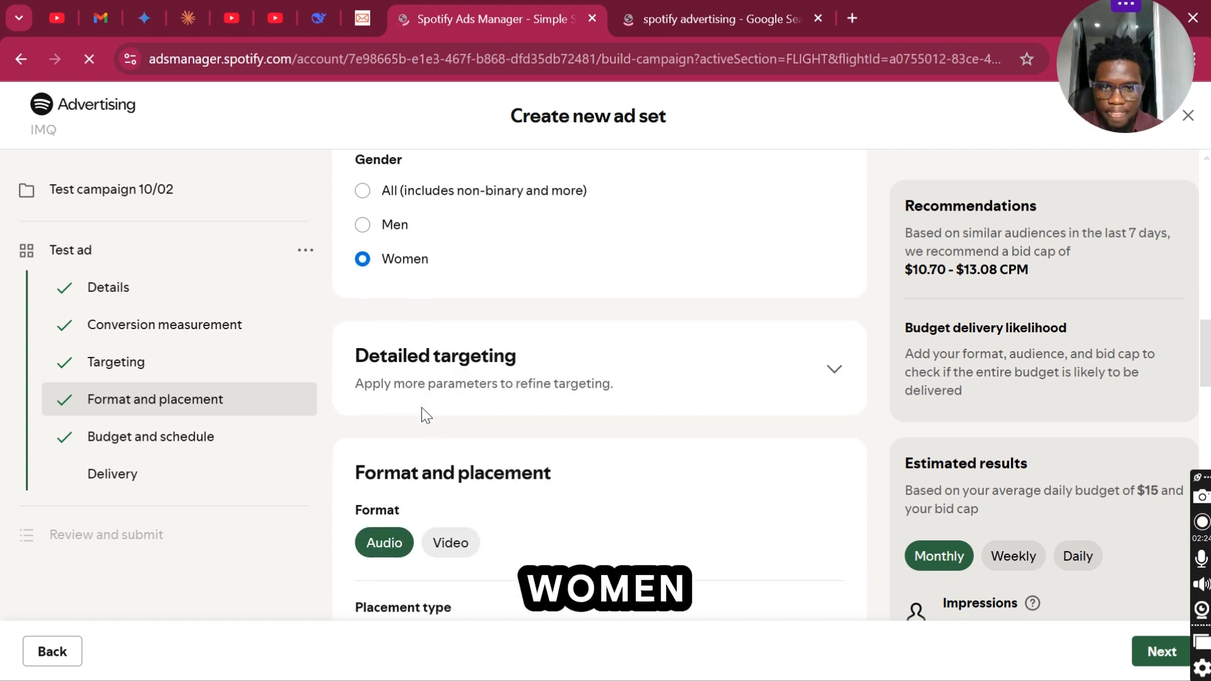
left_click(835, 374)
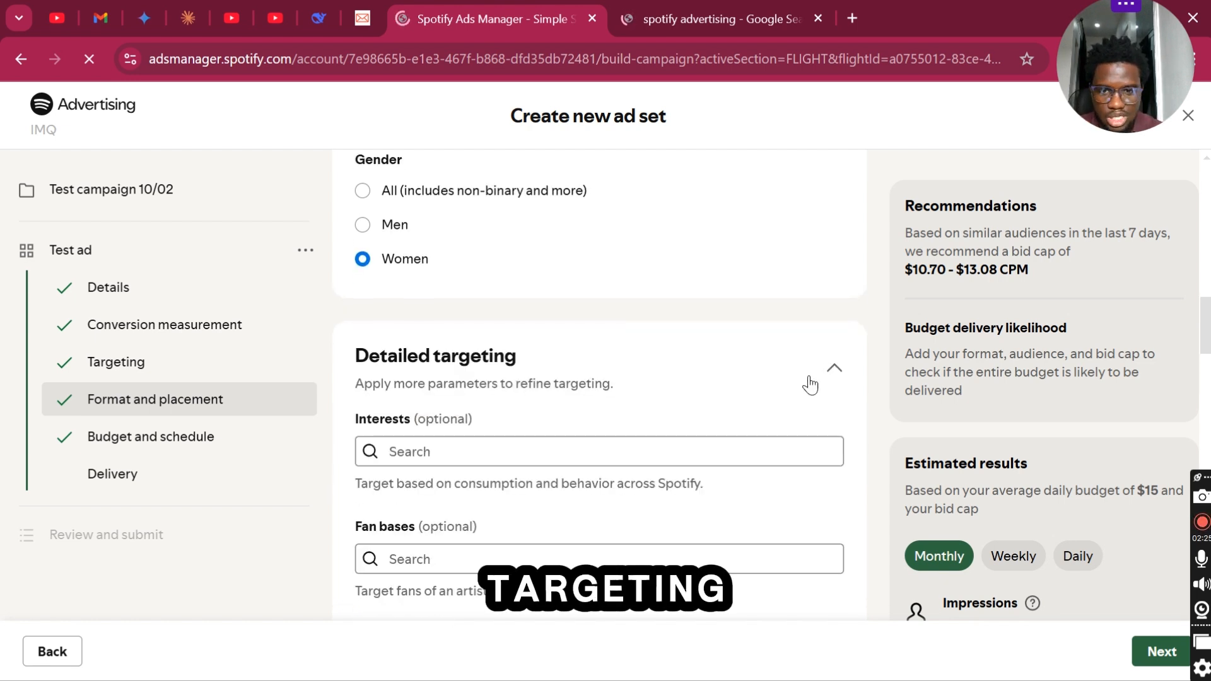
scroll(711, 419, "down", 1)
left_click(587, 396)
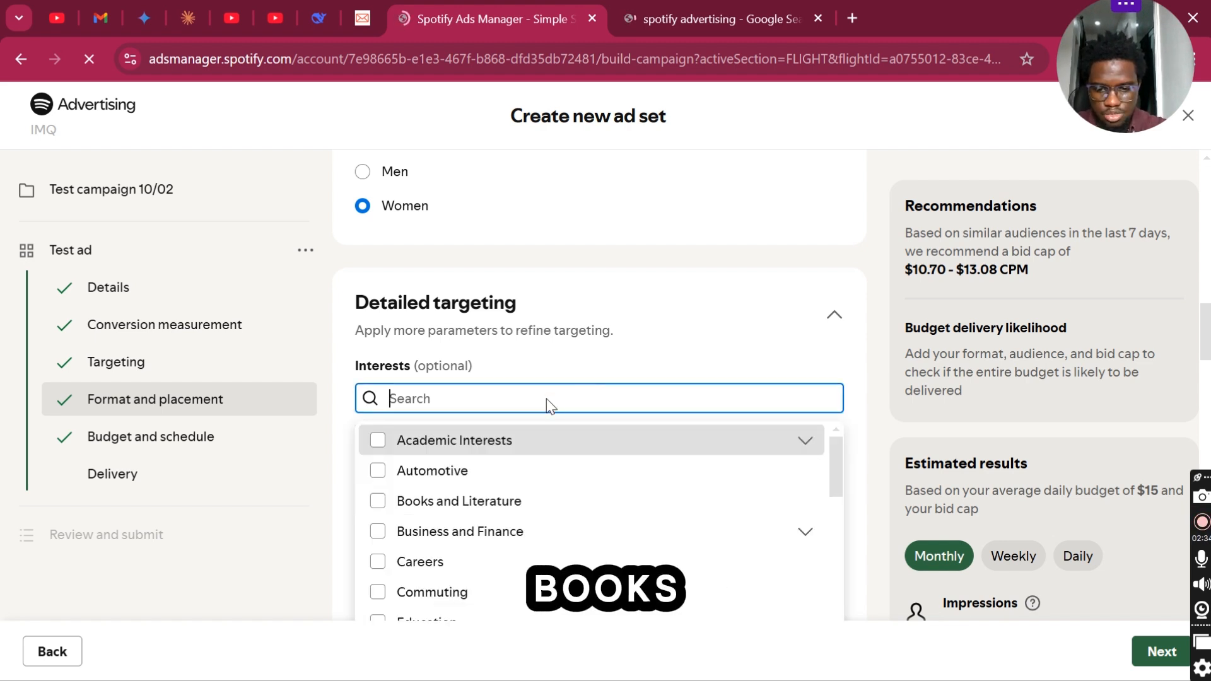
type("beau")
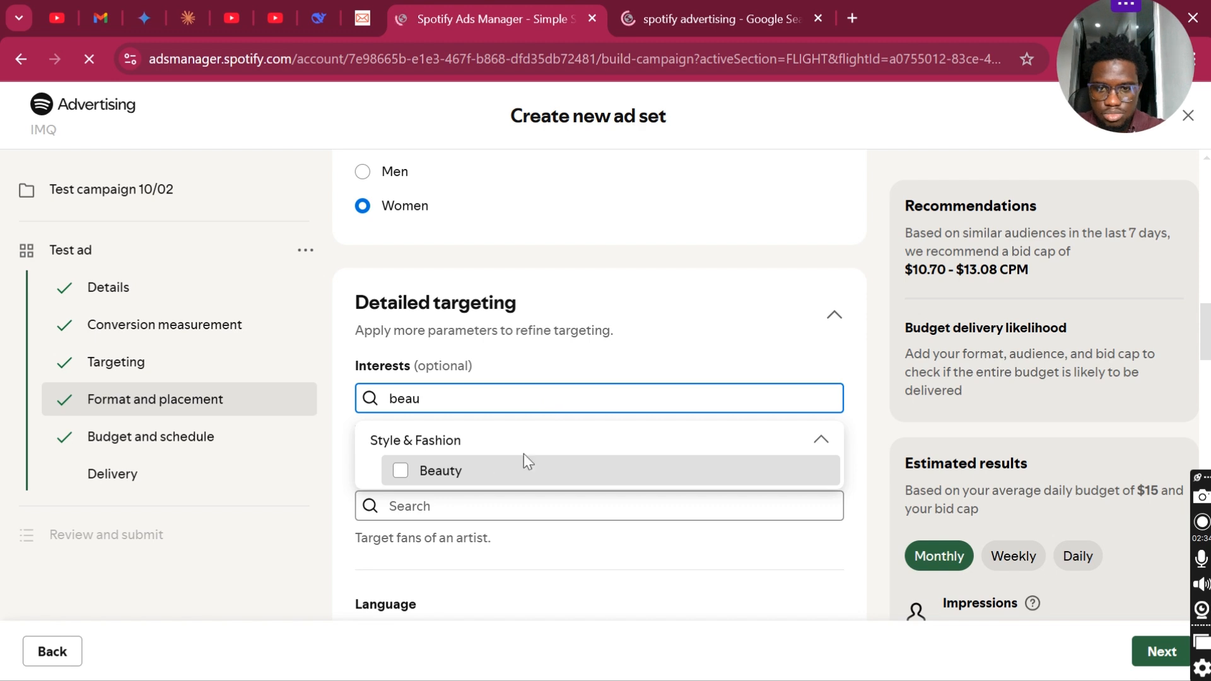
left_click(398, 476)
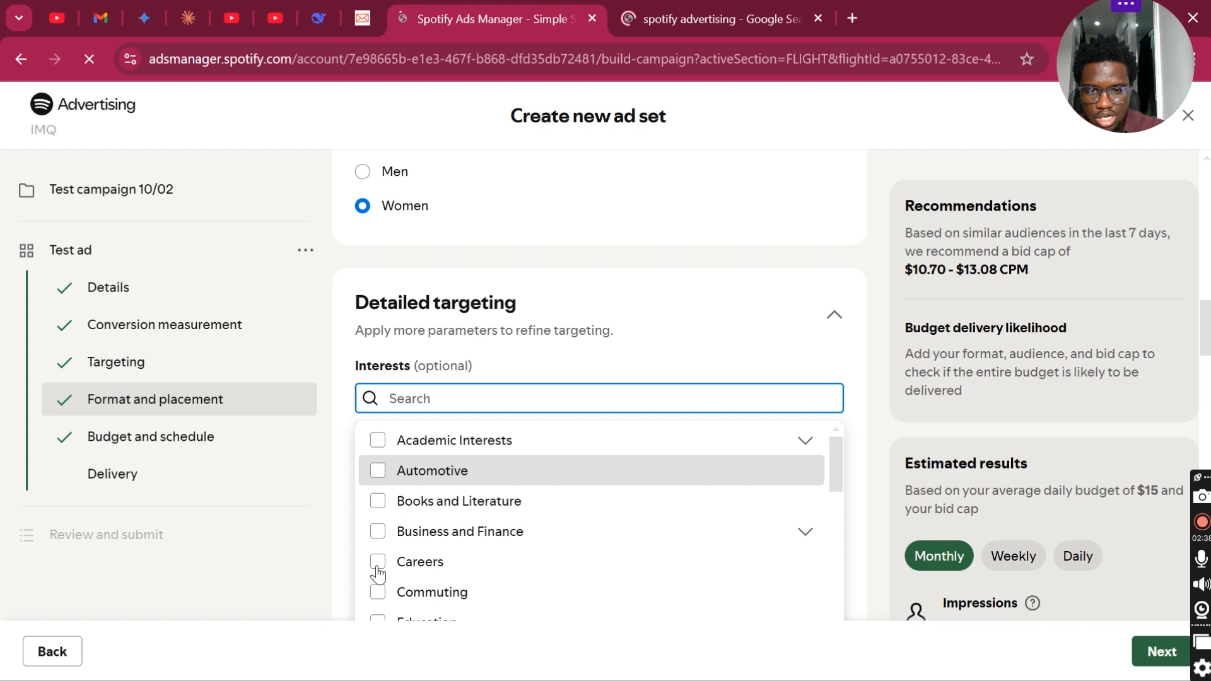
scroll(378, 574, "down", 5)
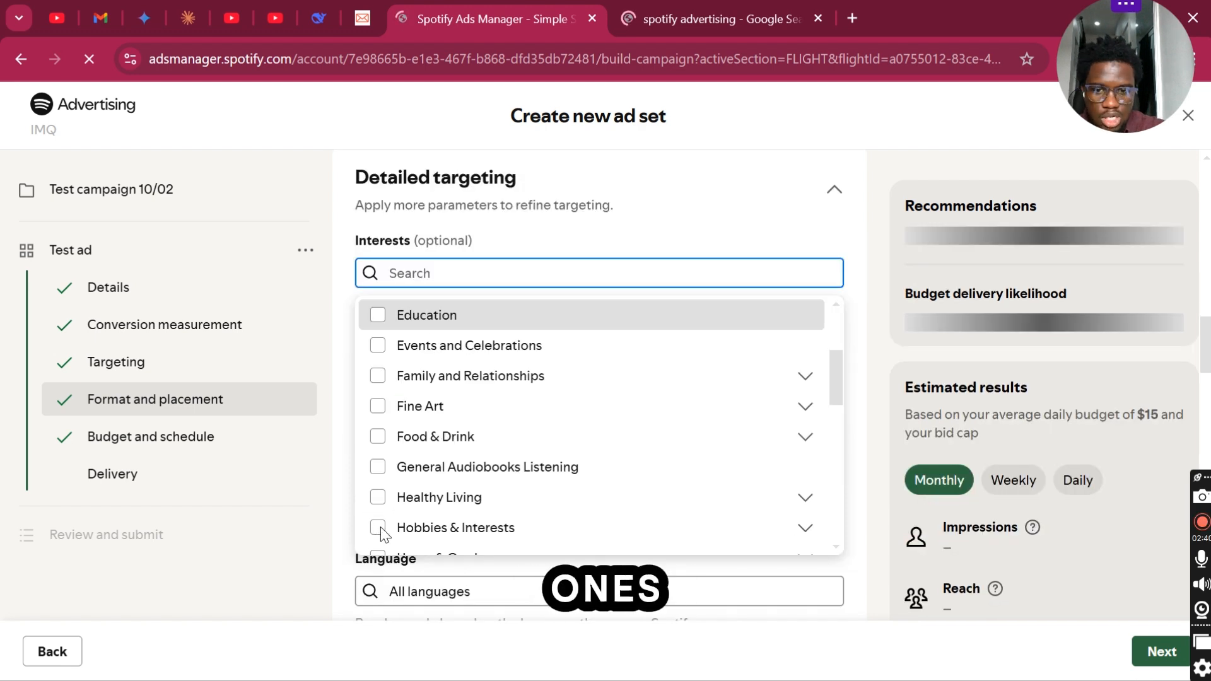
left_click(447, 387)
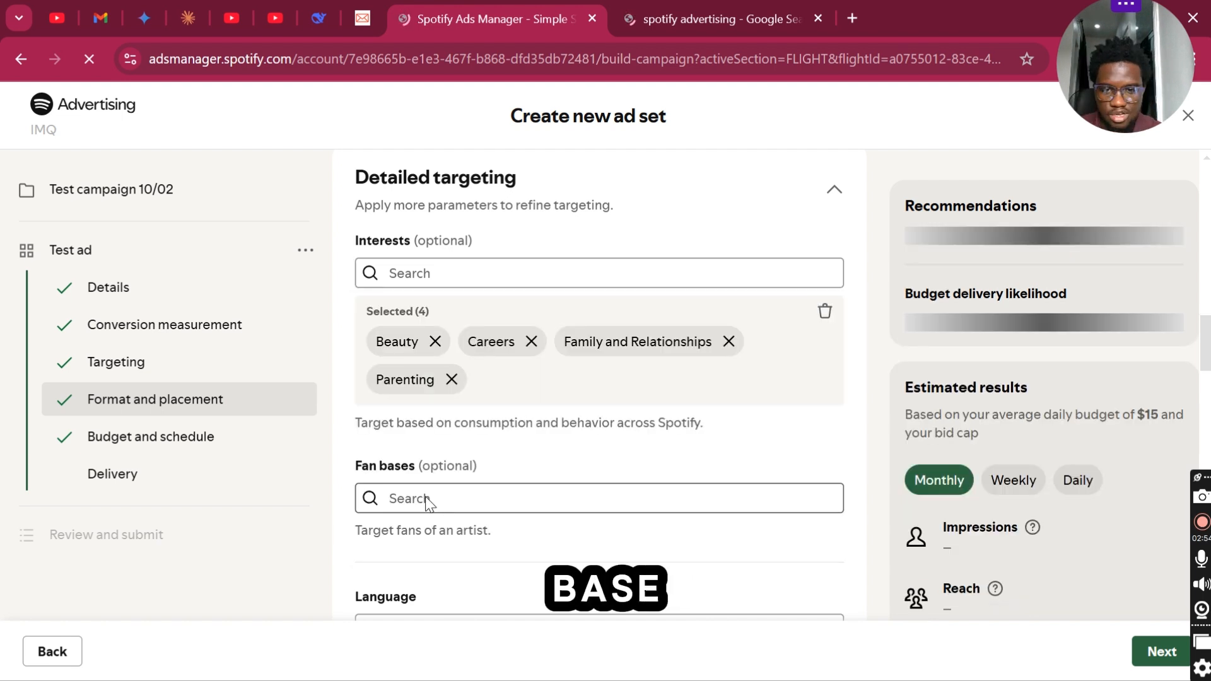
- Search the fan bases for "beyonce" and add Beyoncé to the ad set's targeting
left_click(425, 498)
type("beyo")
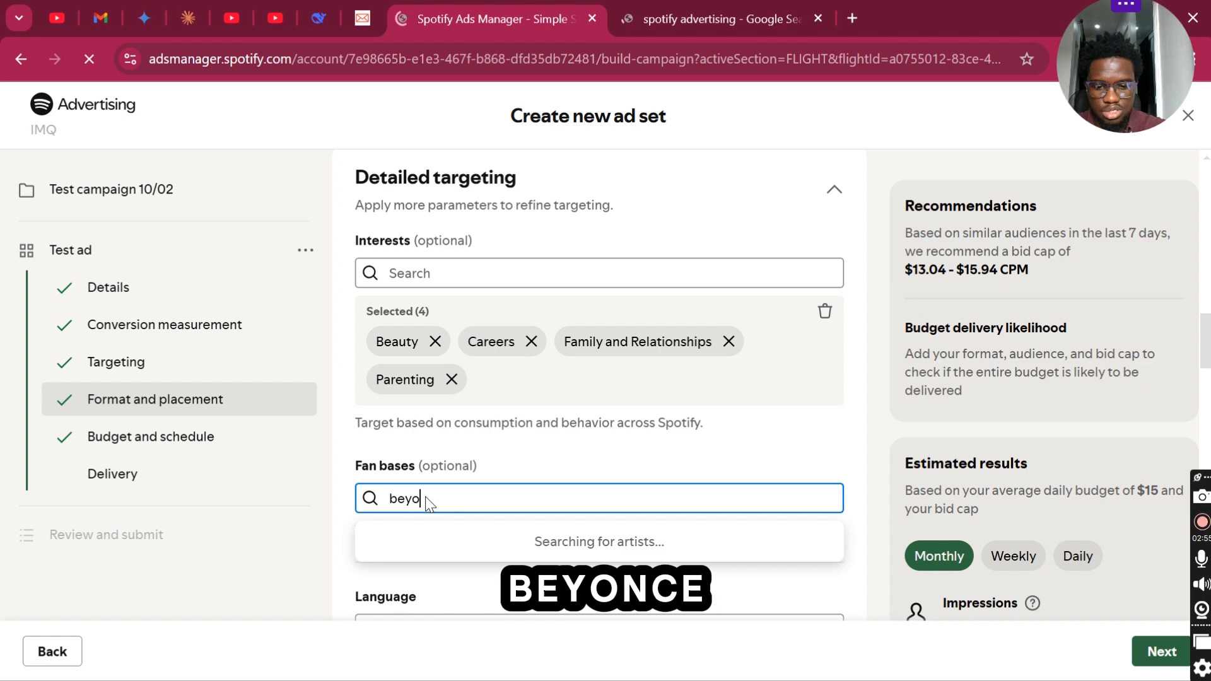
type("nce")
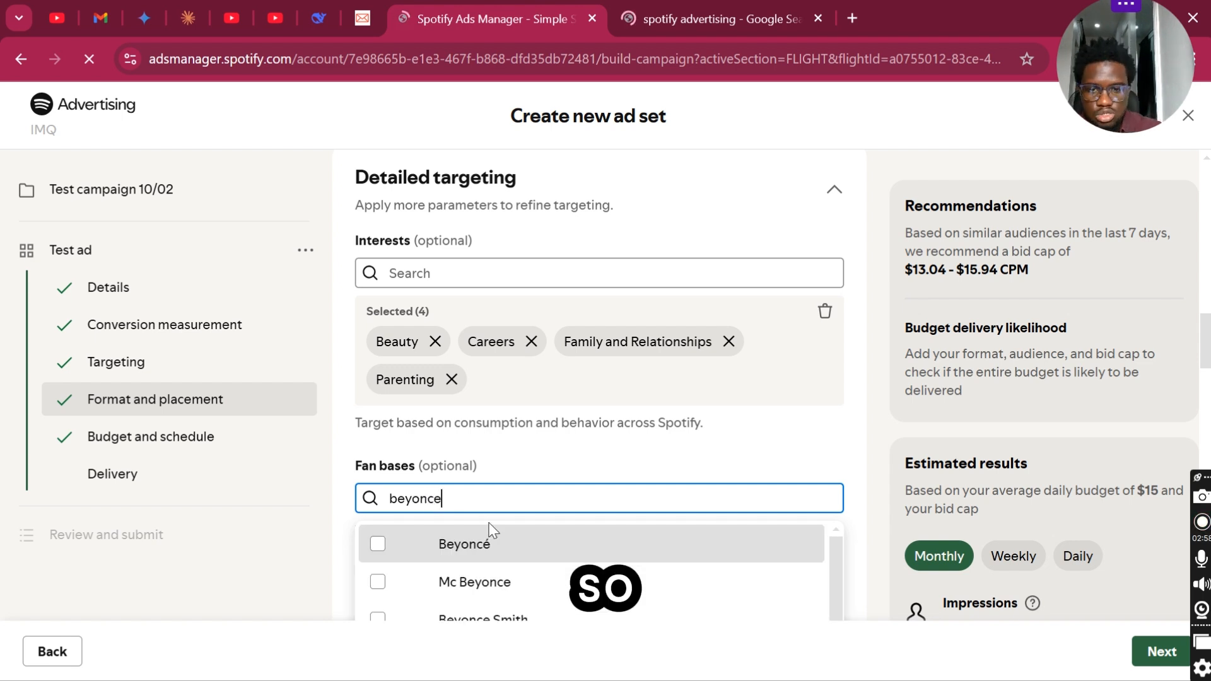
left_click(377, 543)
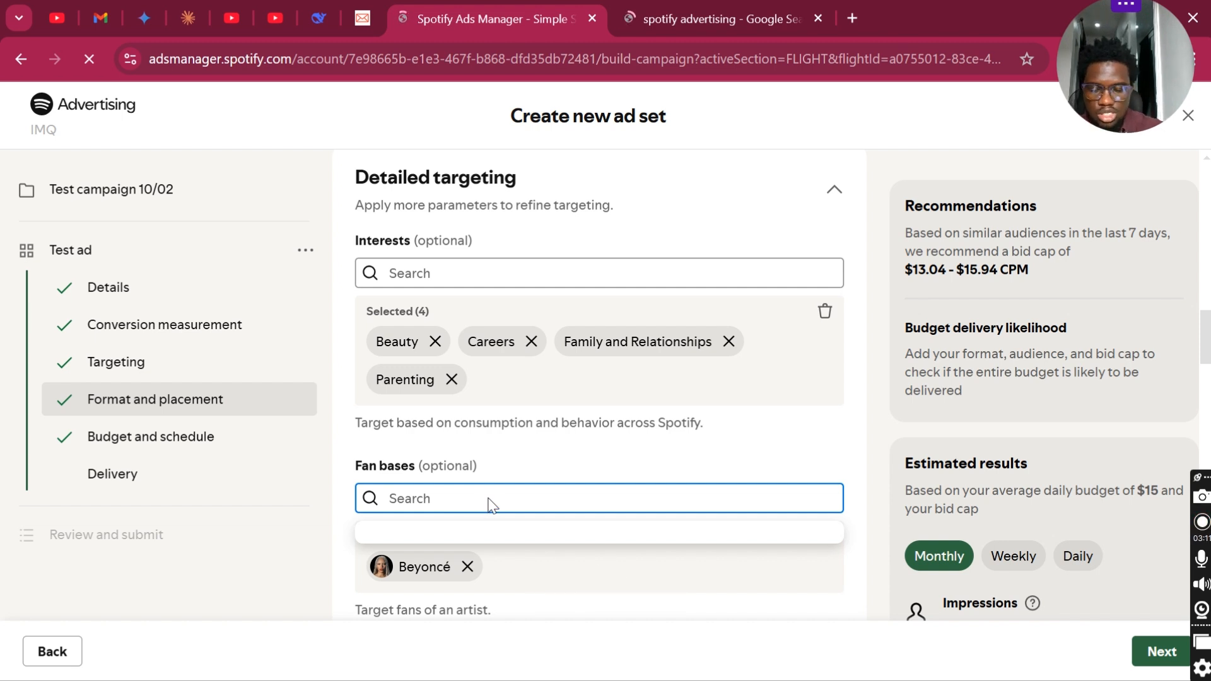
- Search the fan bases for "cardi" and add Cardi B to the targeted artists
type("crdi b")
scroll(492, 498, "down", 2)
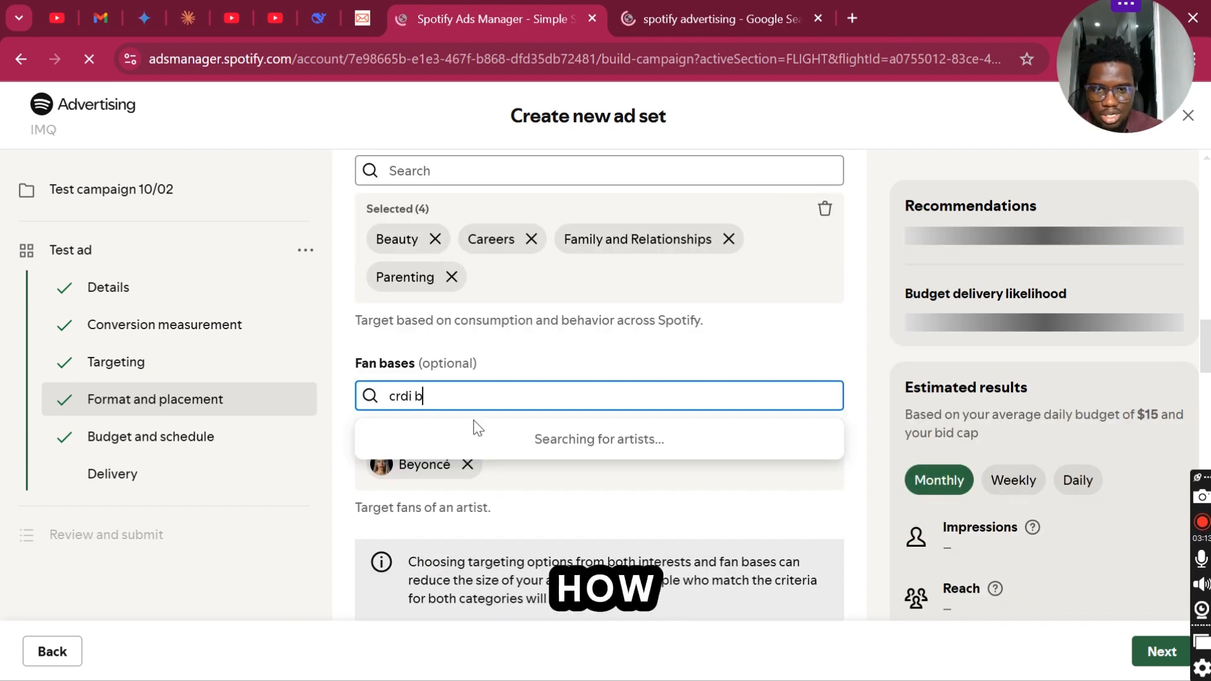
key("BackSpace")
key("BackSpace")
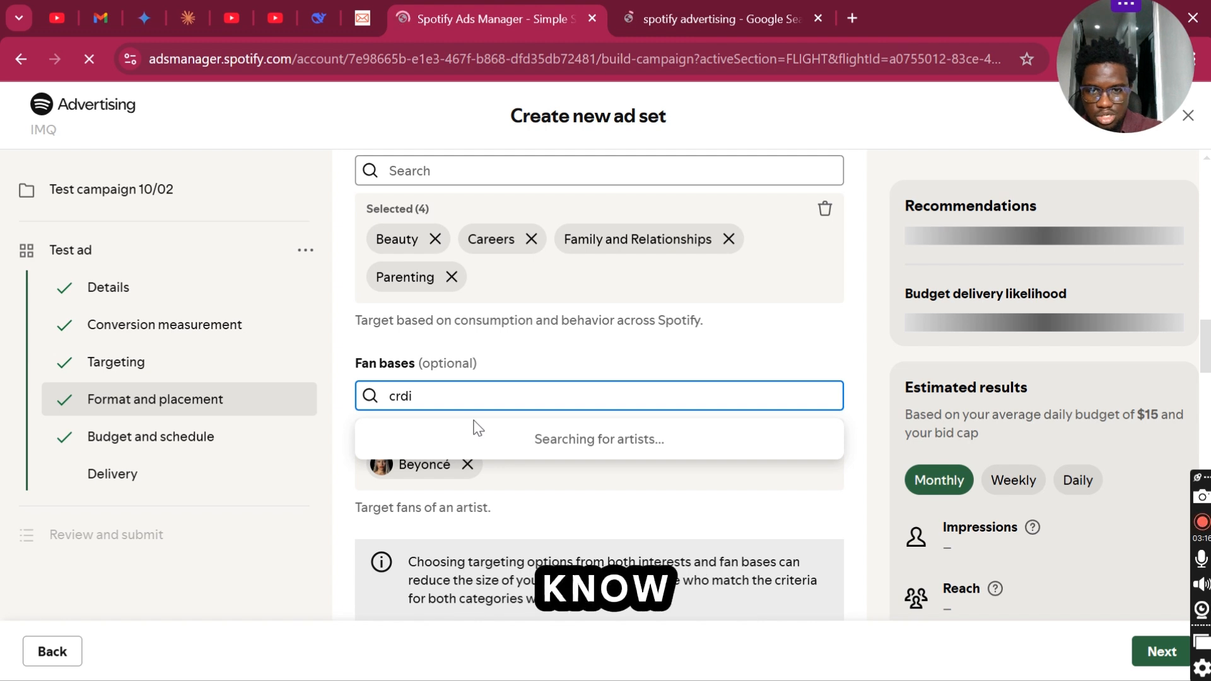
key("BackSpace")
key("BackSpace")
key("BackSpace")
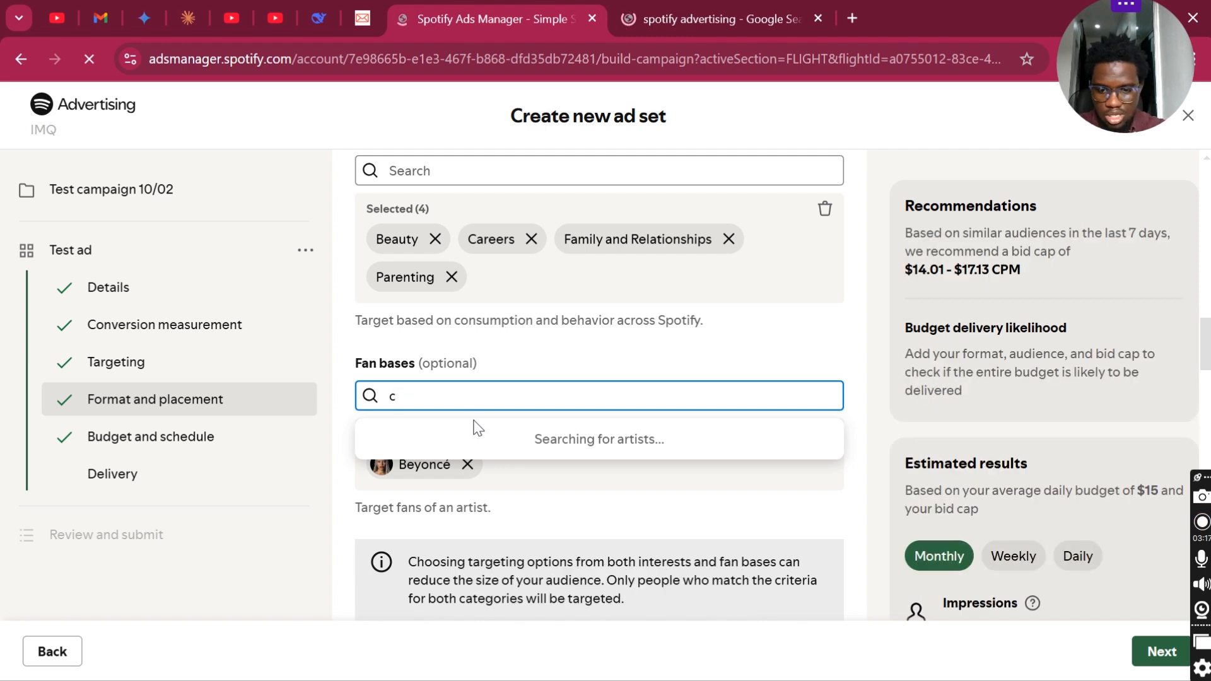
type("ardi")
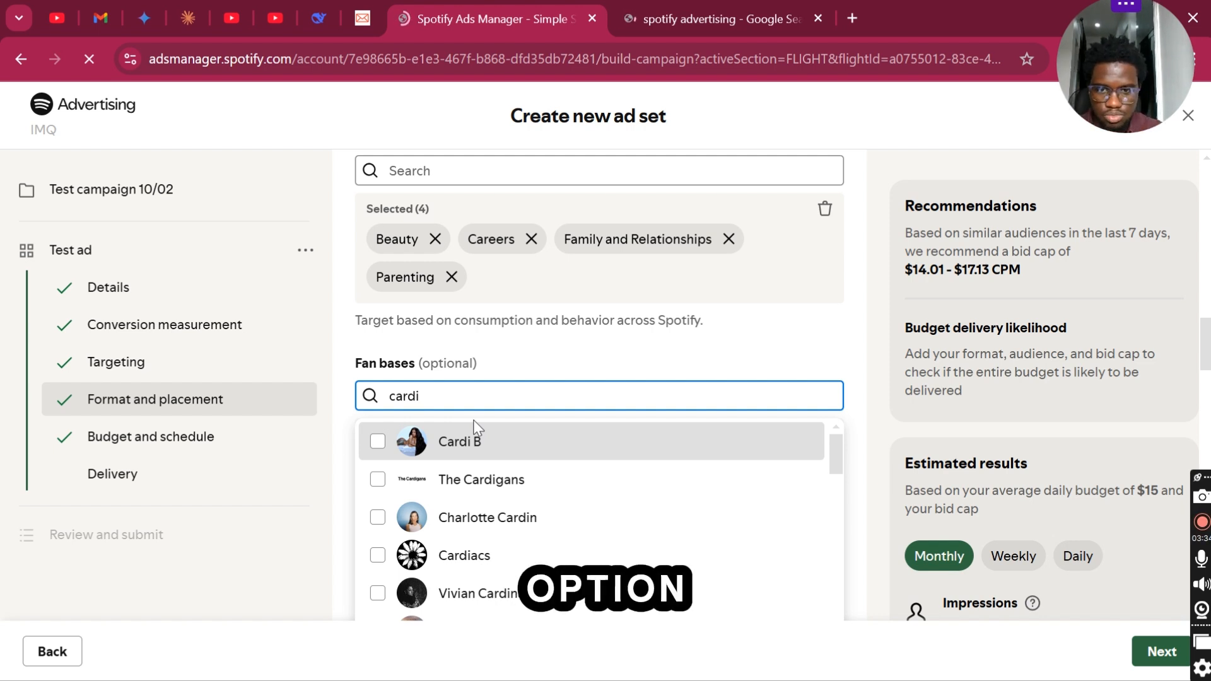
left_click(474, 430)
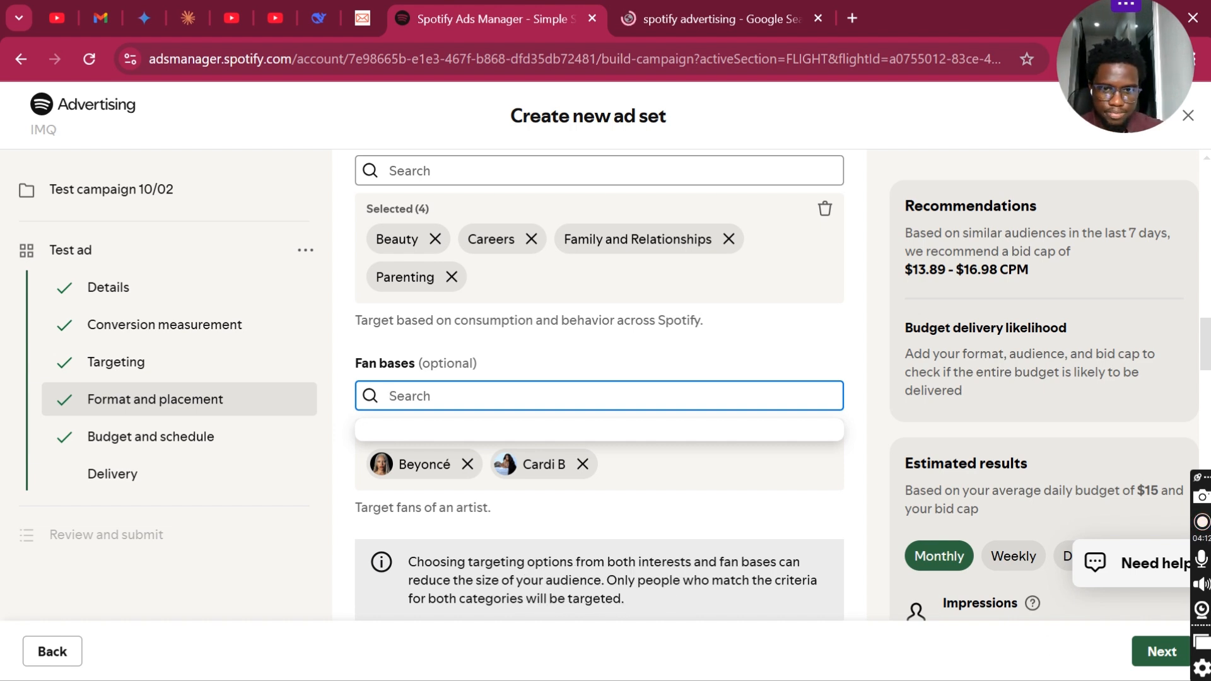
- Continue to the ad details, name the ad "Test" and fill in the advertiser's name
left_click(646, 496)
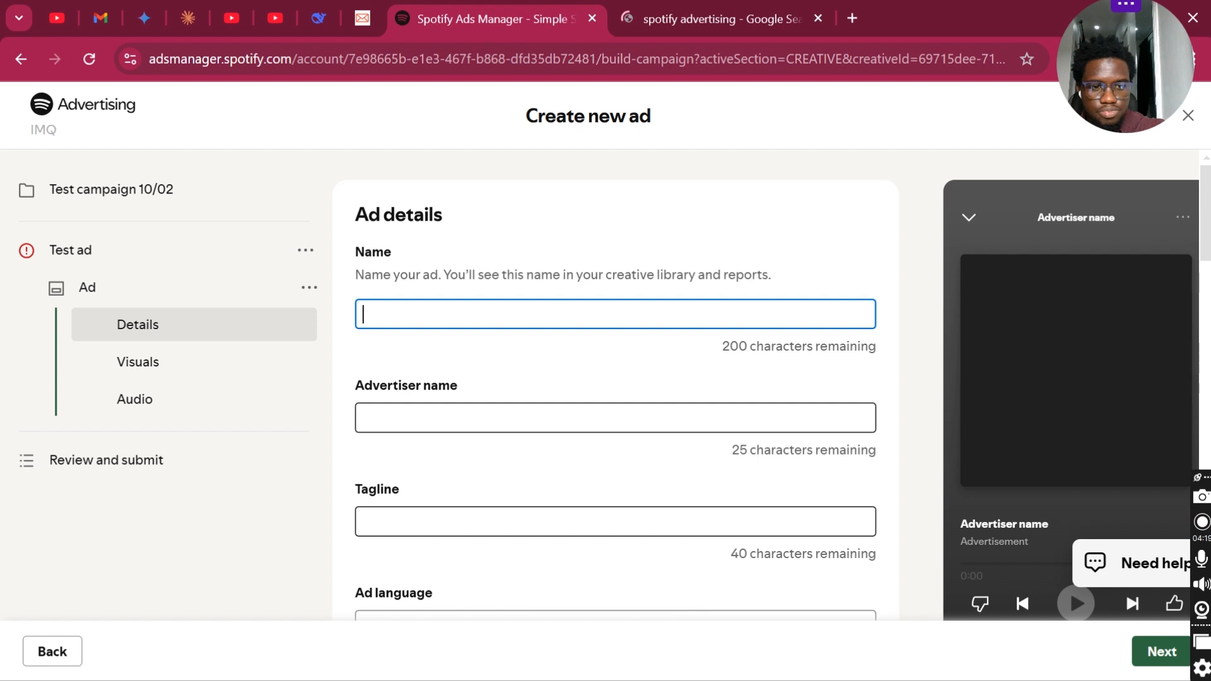
type("Test")
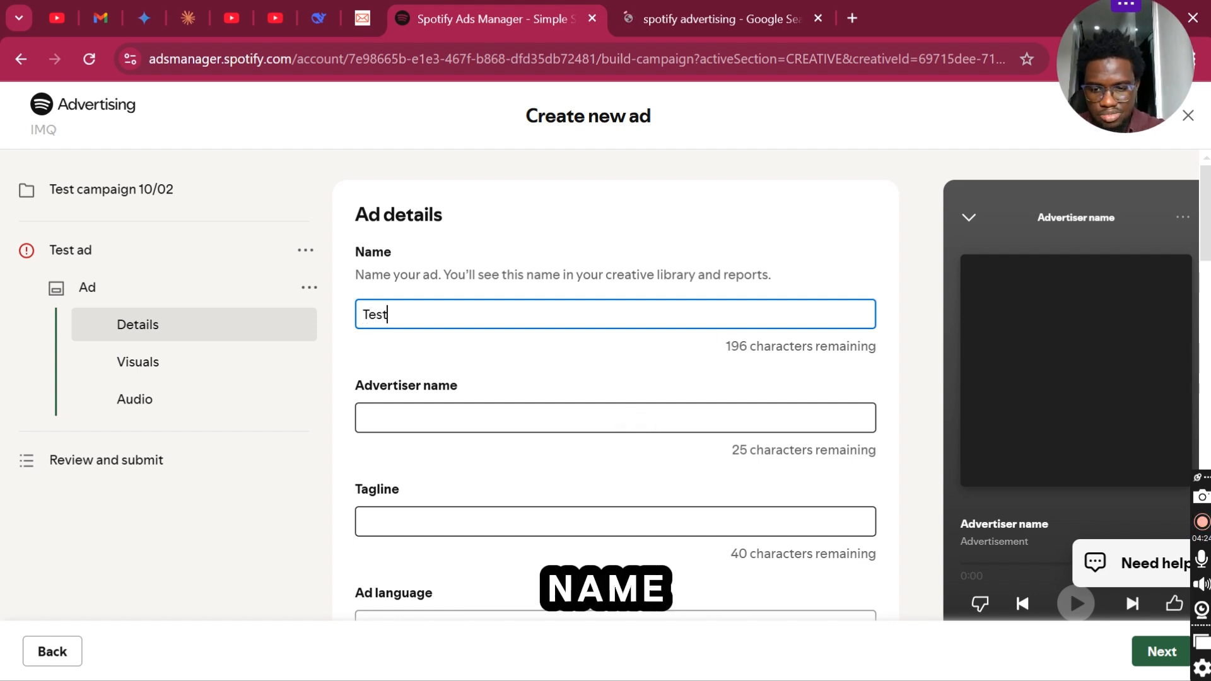
left_click(637, 419)
type("I")
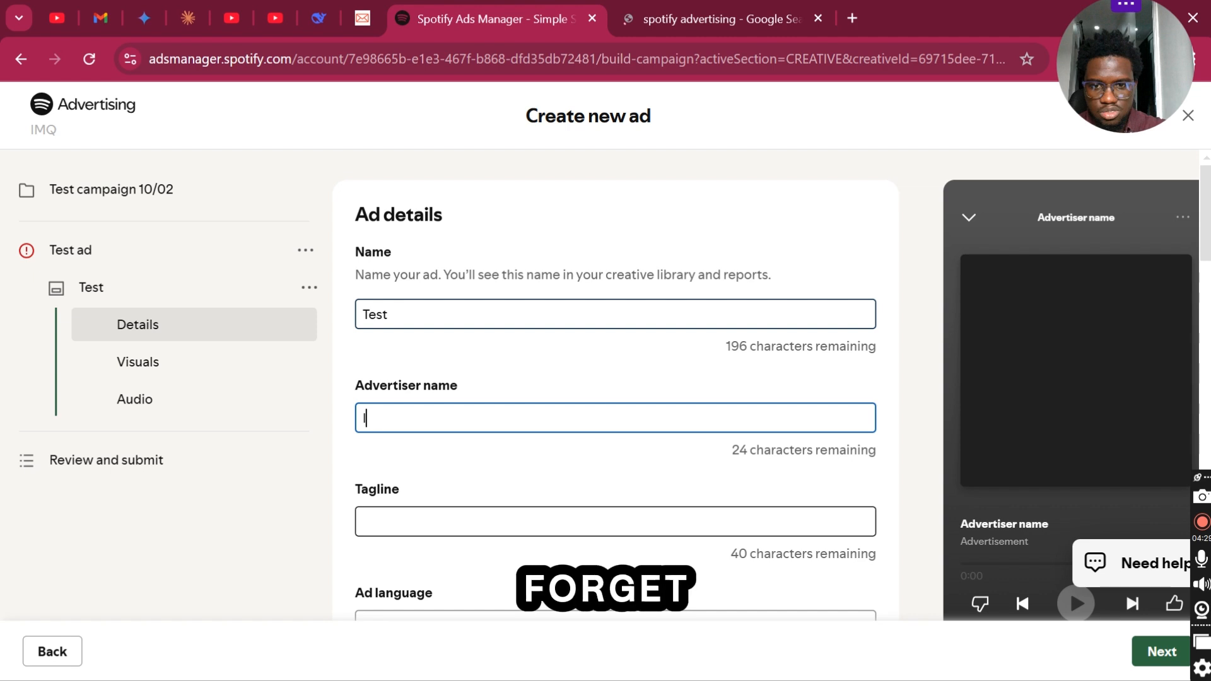
type("mram")
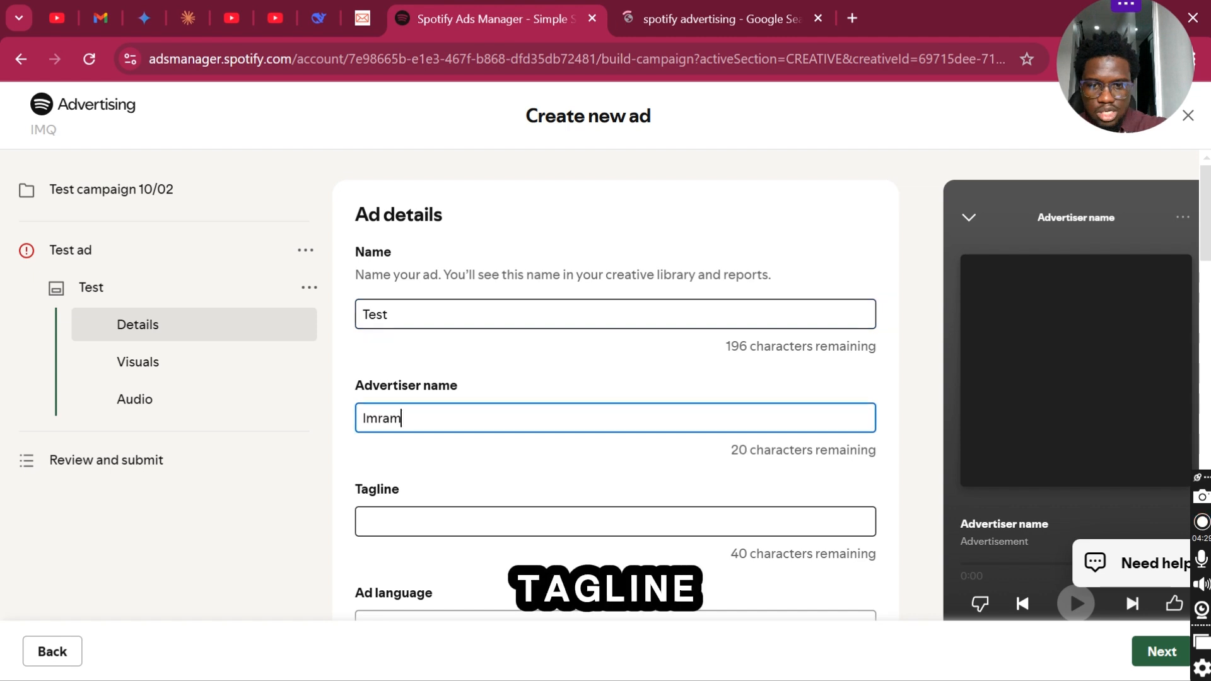
key("BackSpace")
type("n")
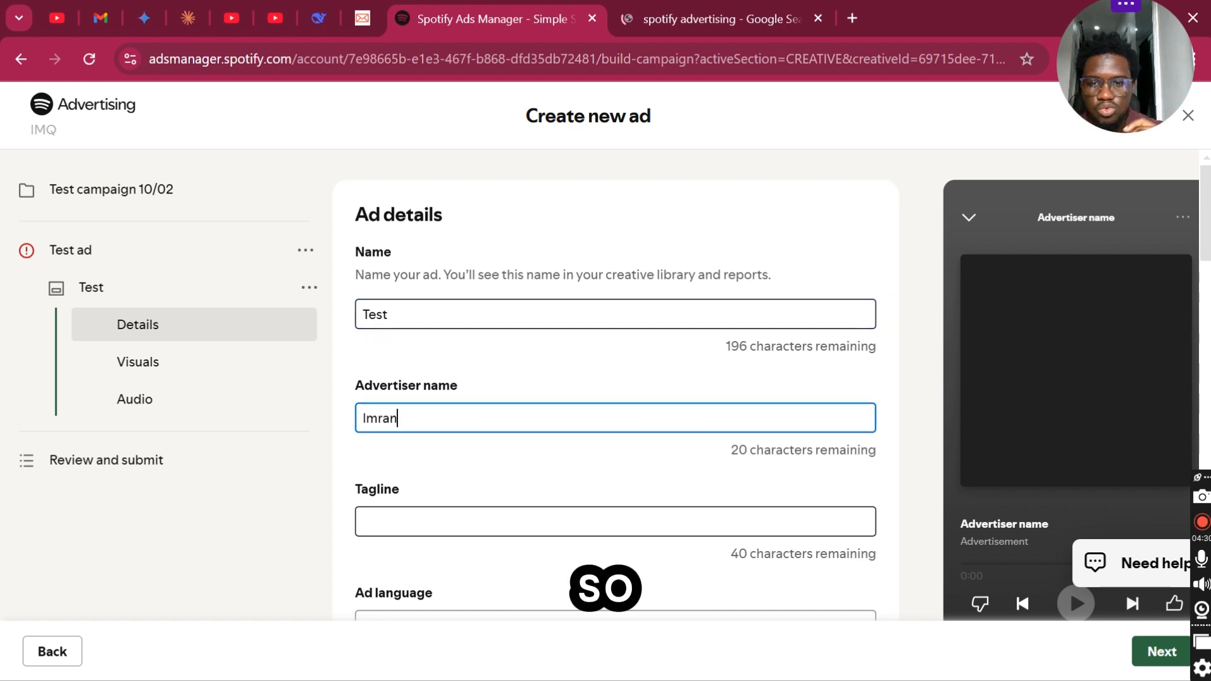
- Enter "Get glowing skin" as the ad's tagline
left_click(364, 521)
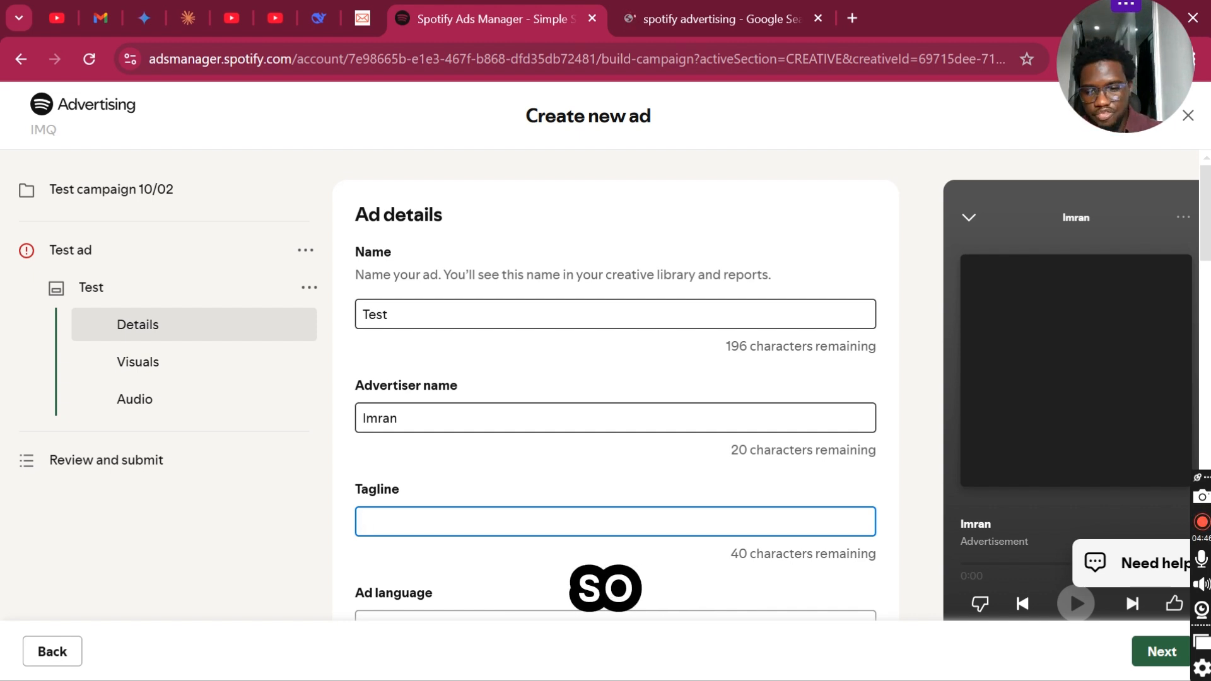
type("G")
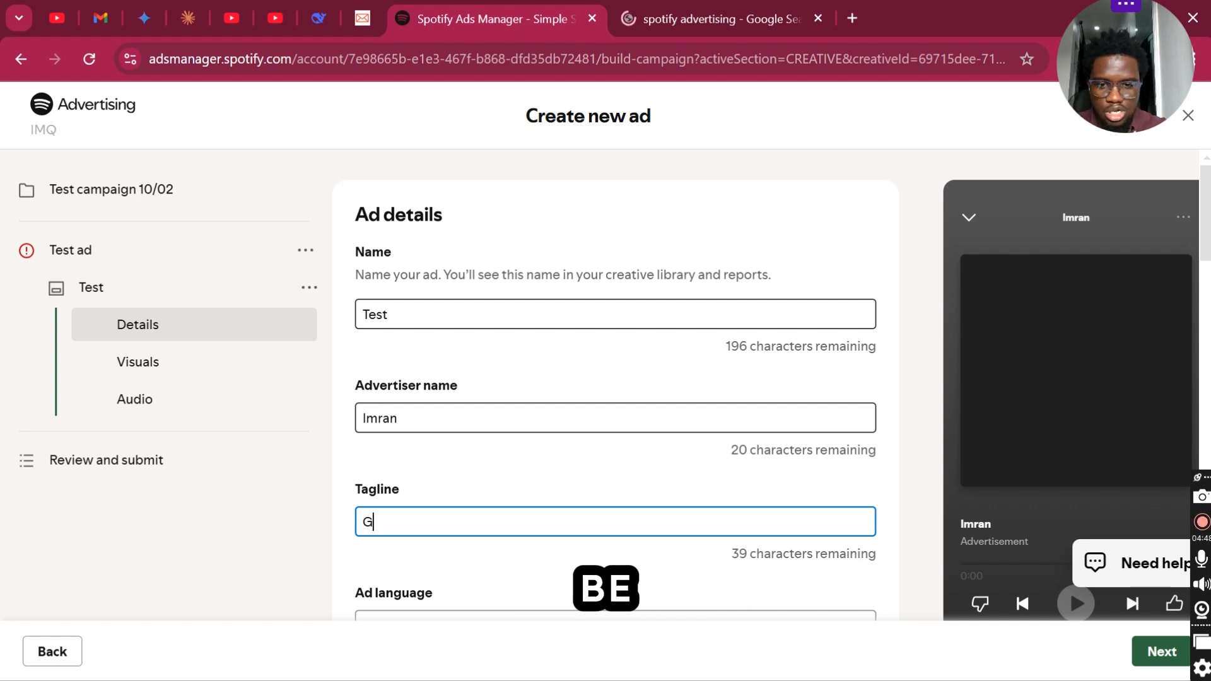
key("BackSpace")
type("Get ")
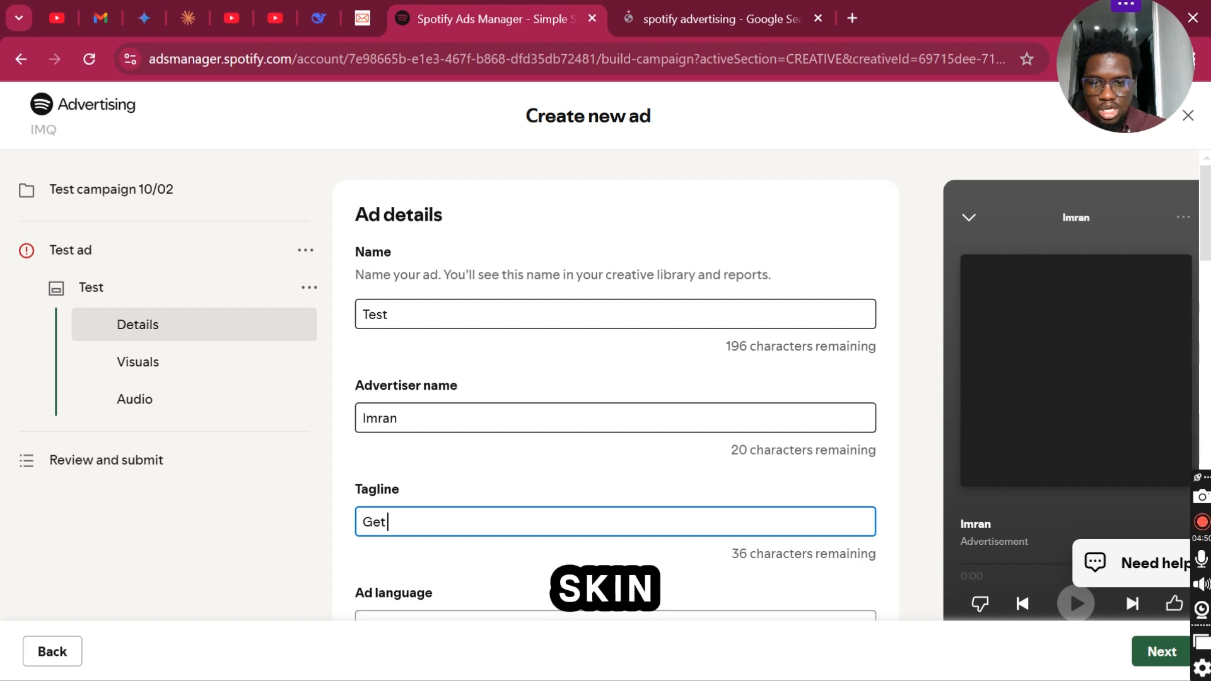
type("glowing ")
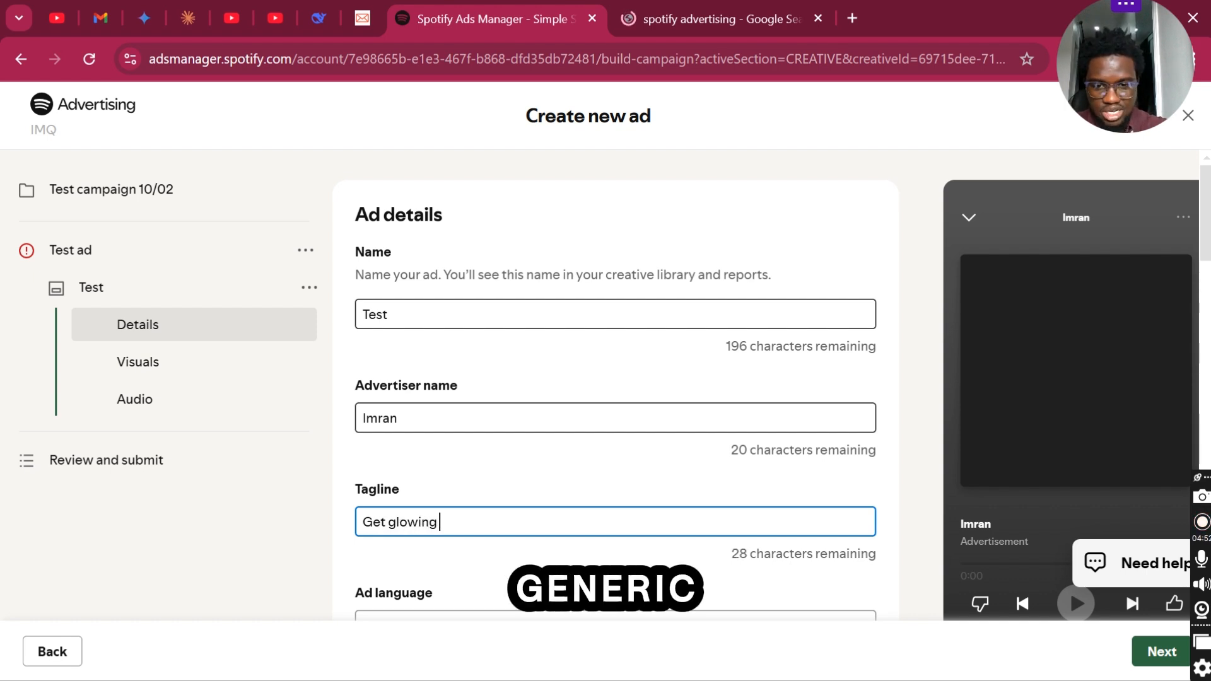
type("skin")
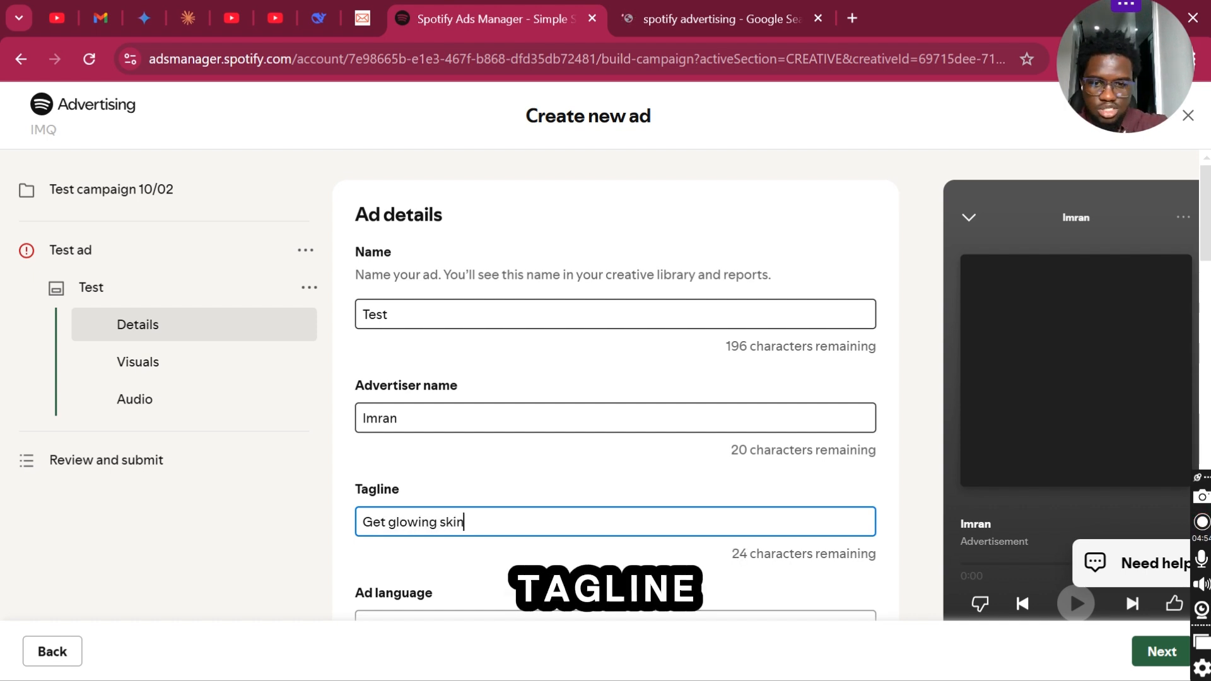
- Set the ad language to English and the call-to-action to Book now
scroll(615, 385, "down", 4)
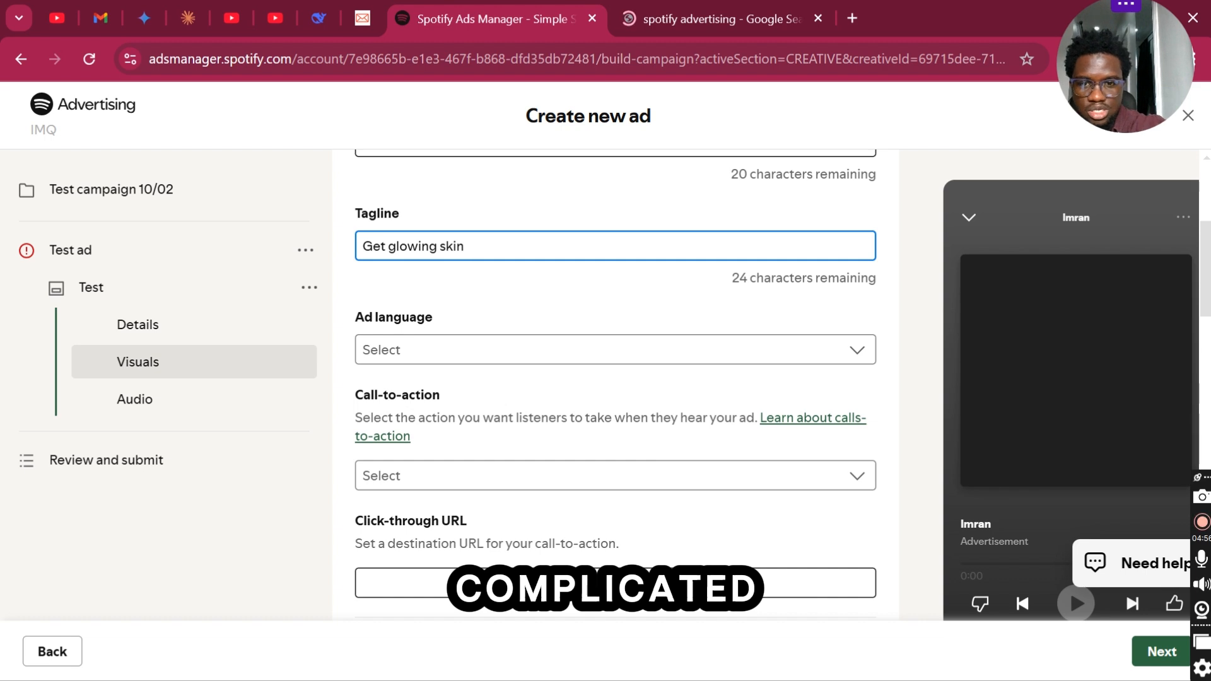
left_click(615, 350)
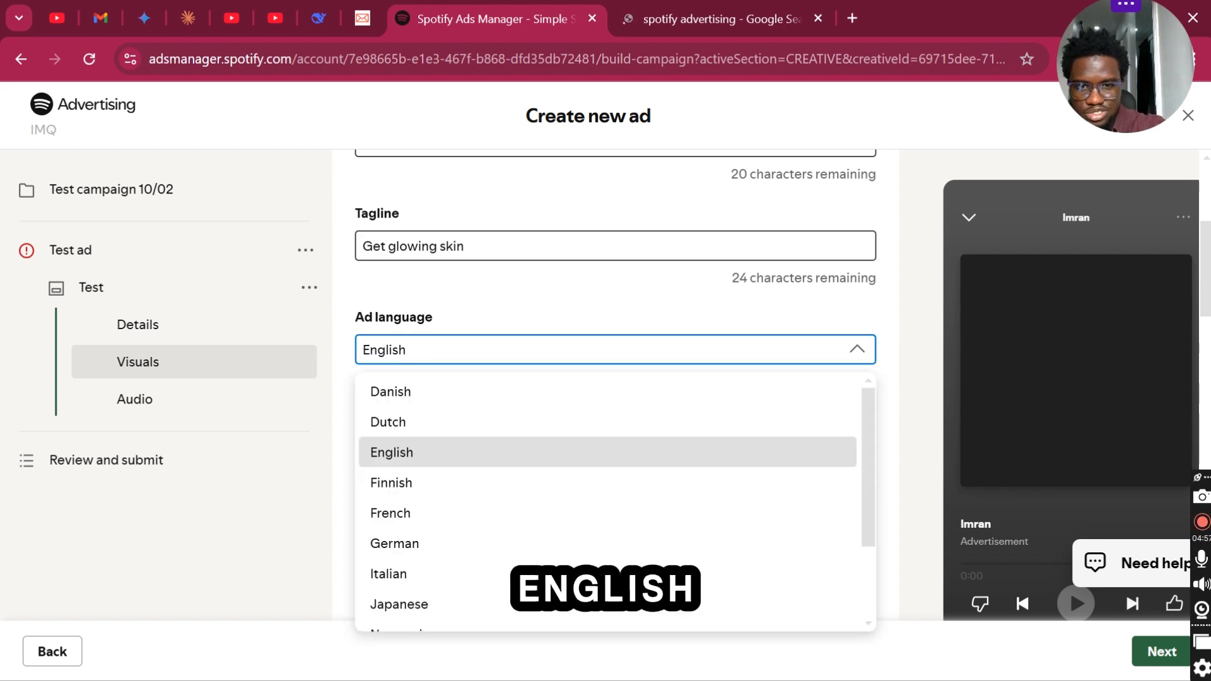
left_click(532, 453)
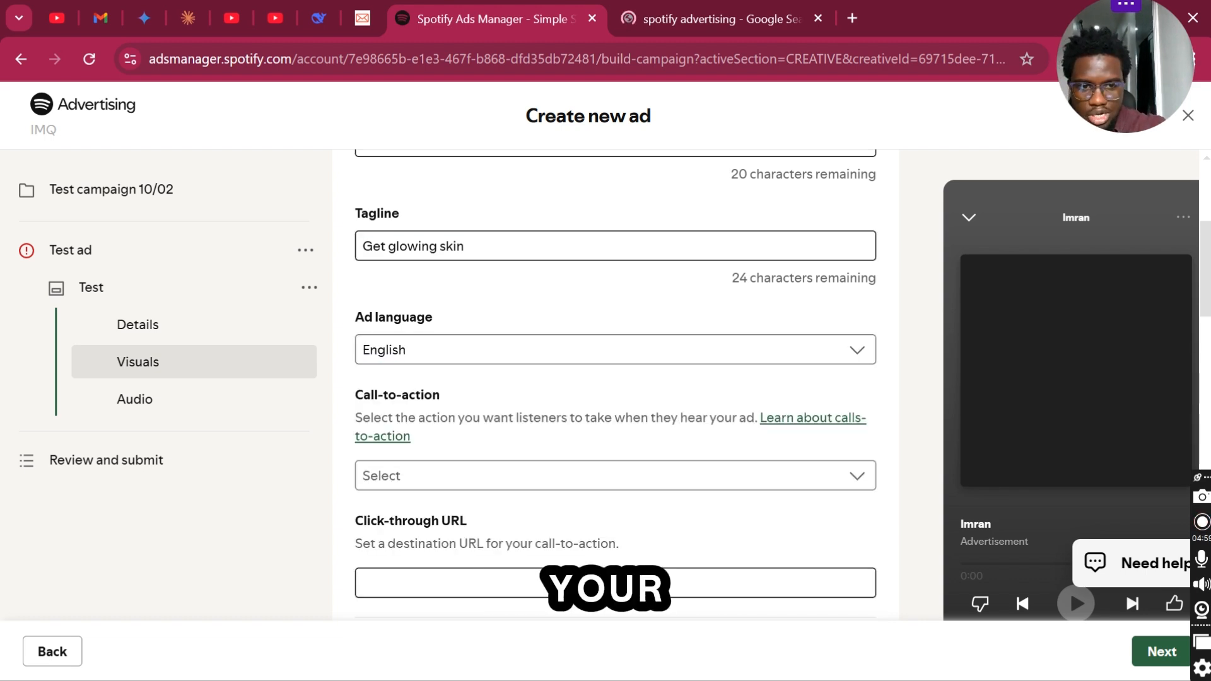
left_click(530, 476)
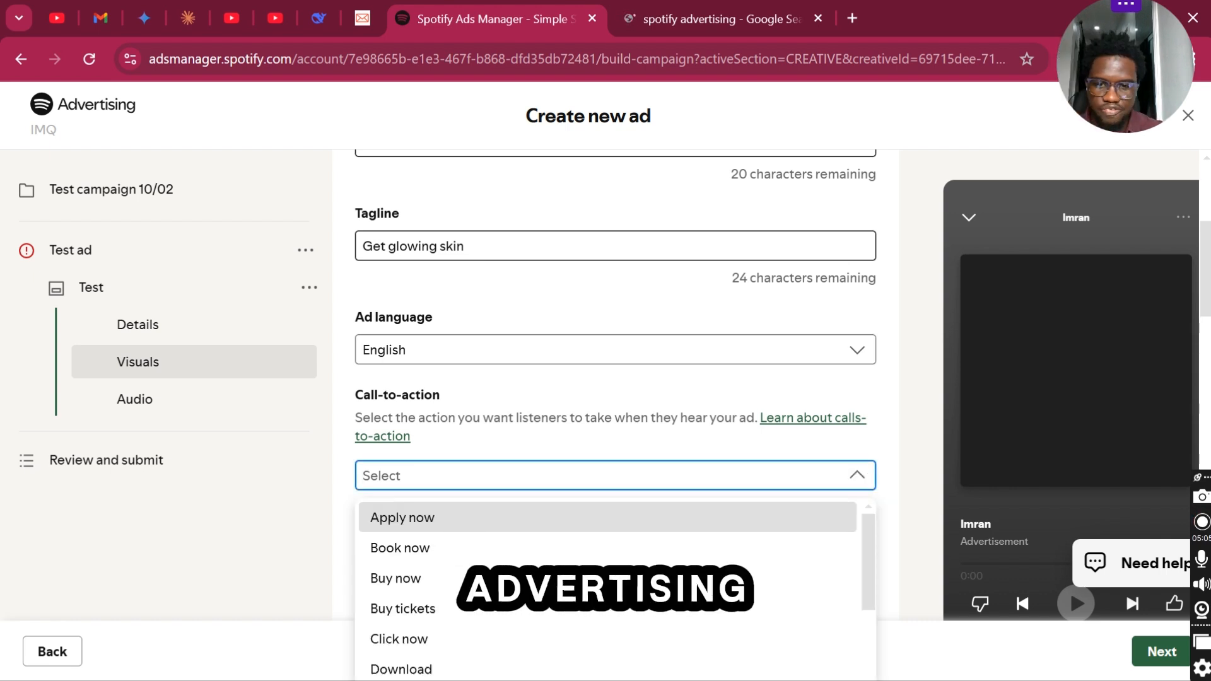
left_click(479, 548)
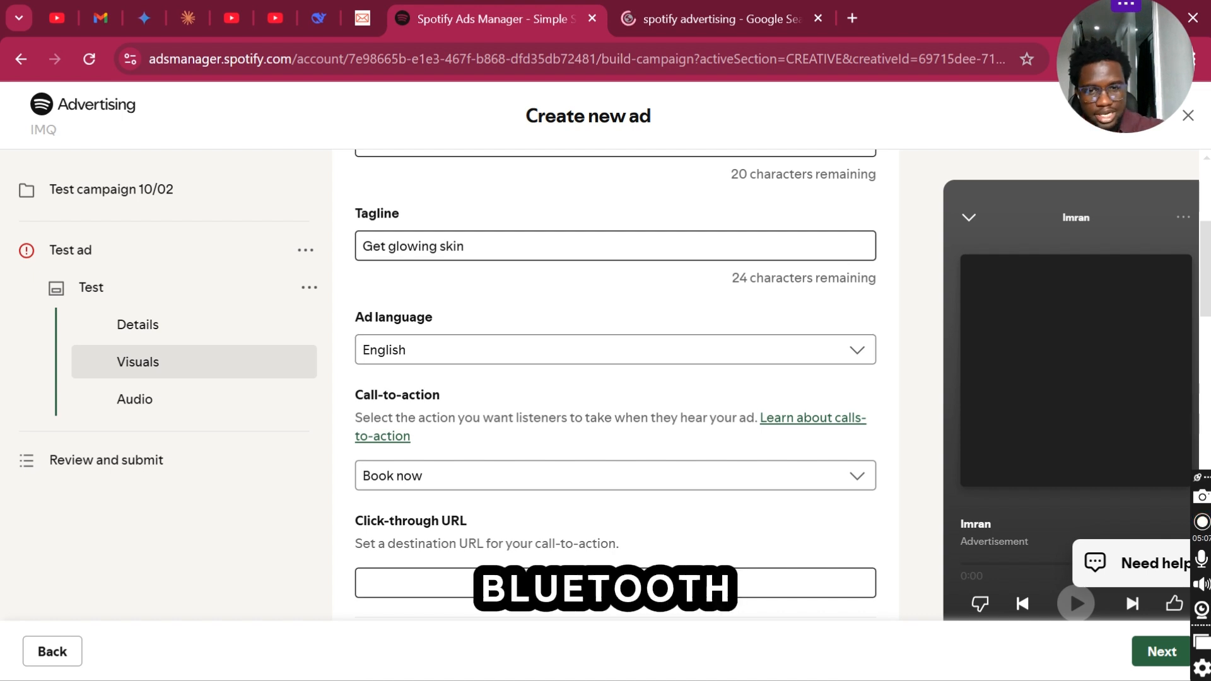
scroll(615, 378, "down", 2)
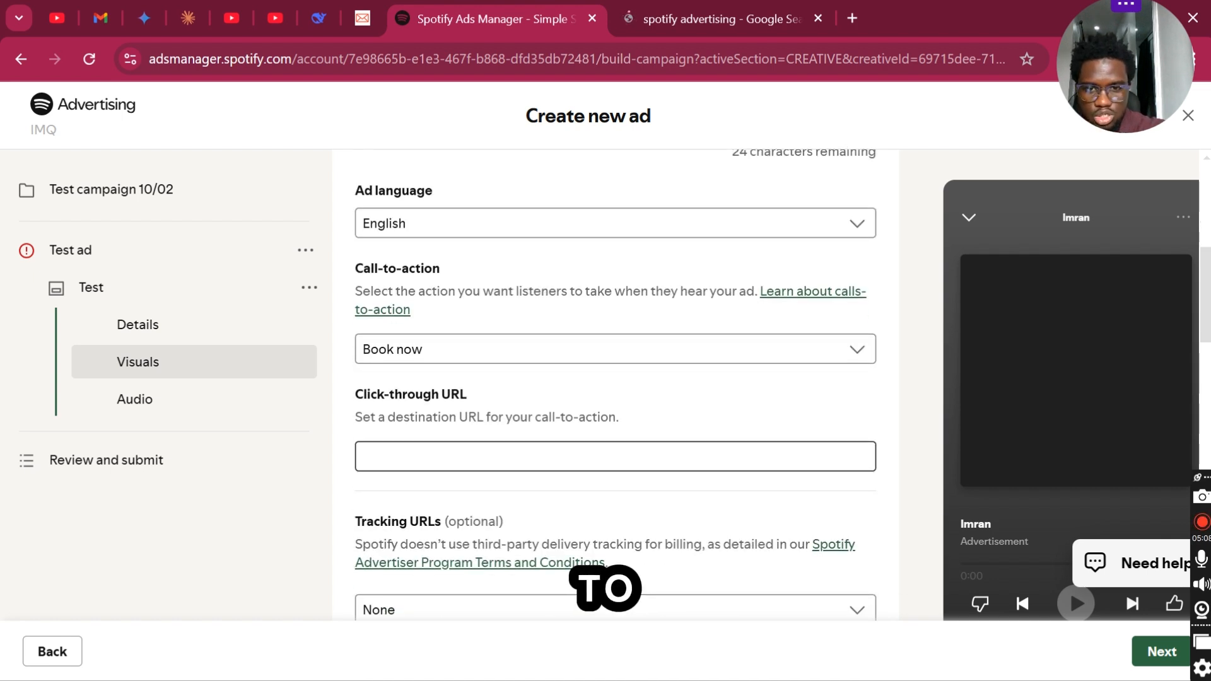
left_click(580, 460)
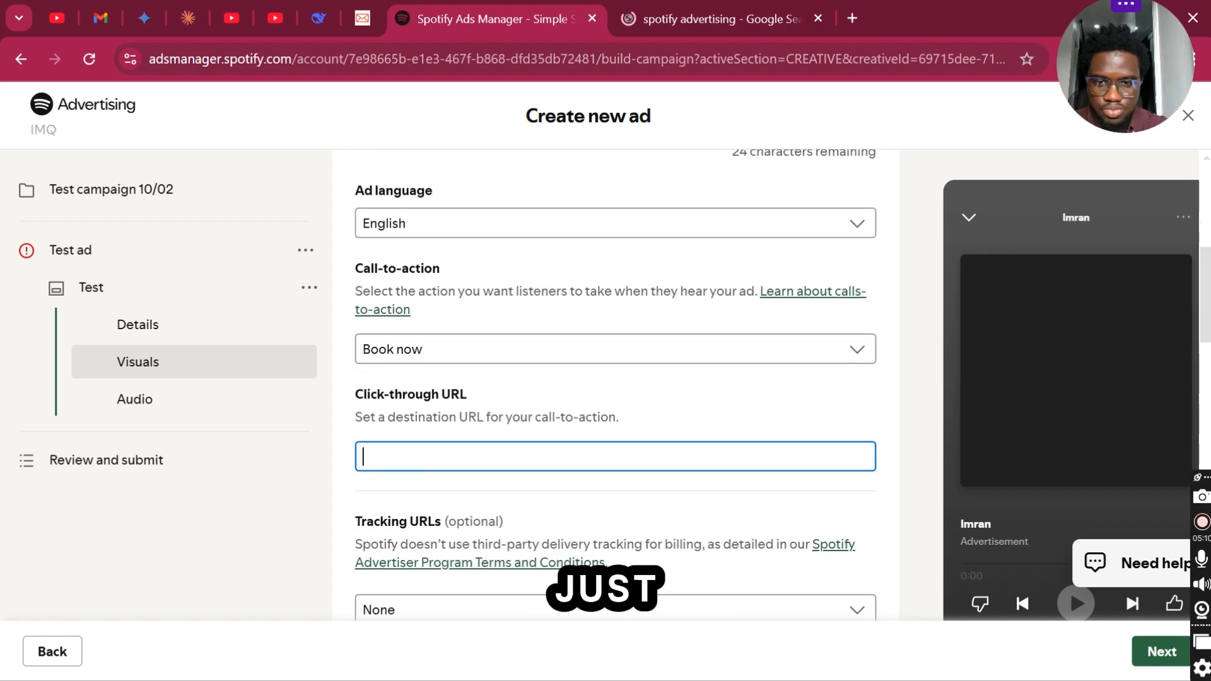
type("w")
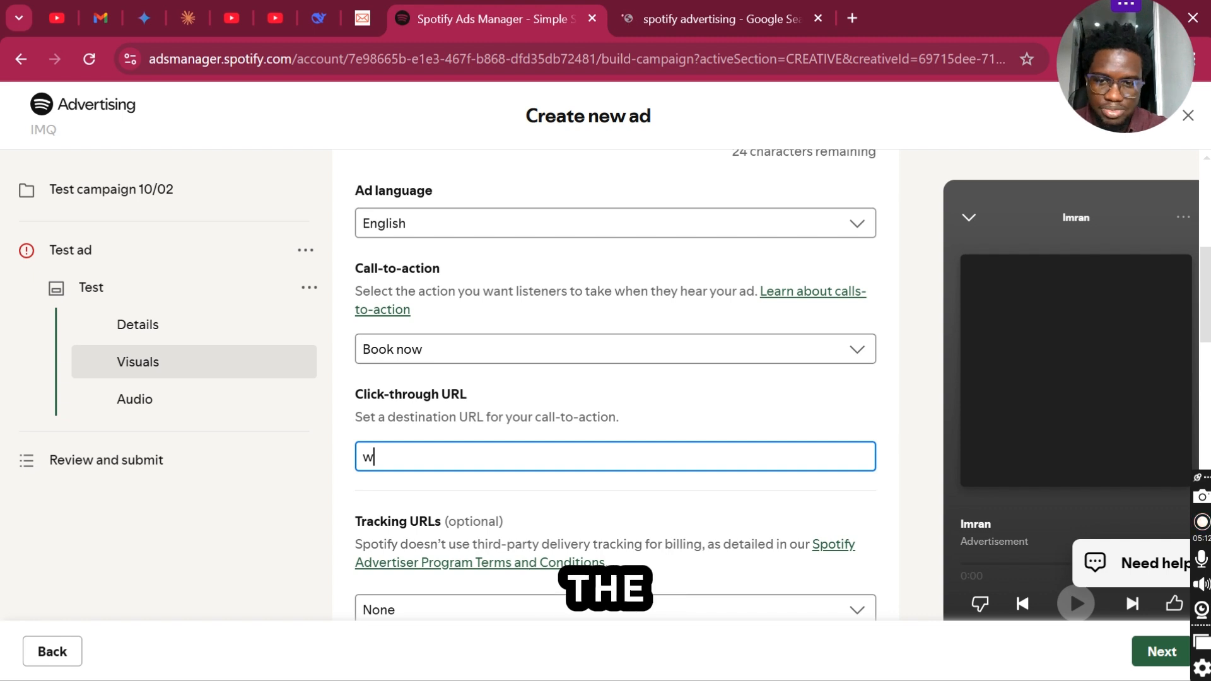
type("ww.g")
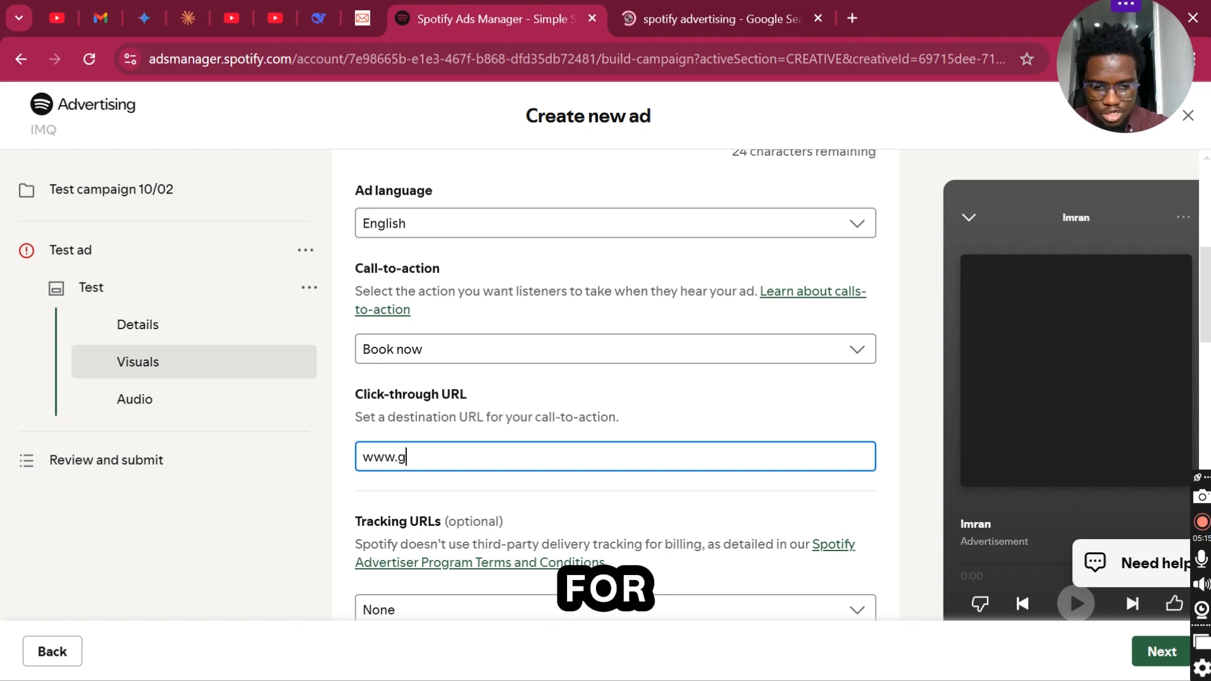
type("oogle")
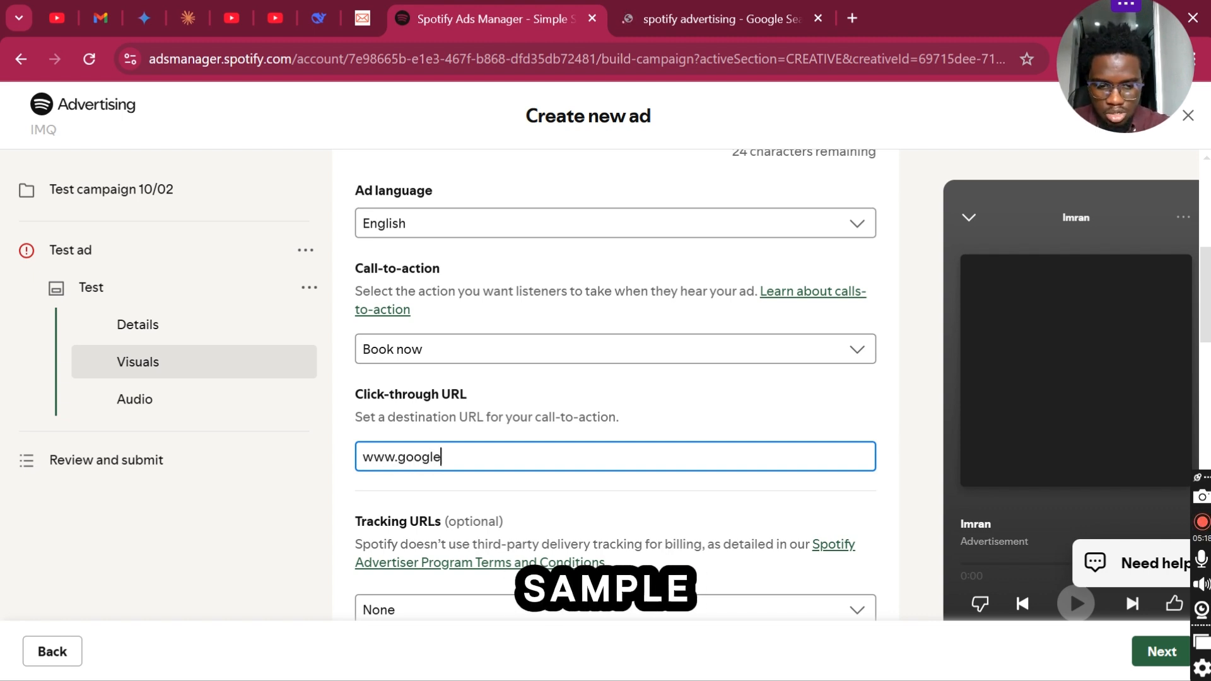
type(".com")
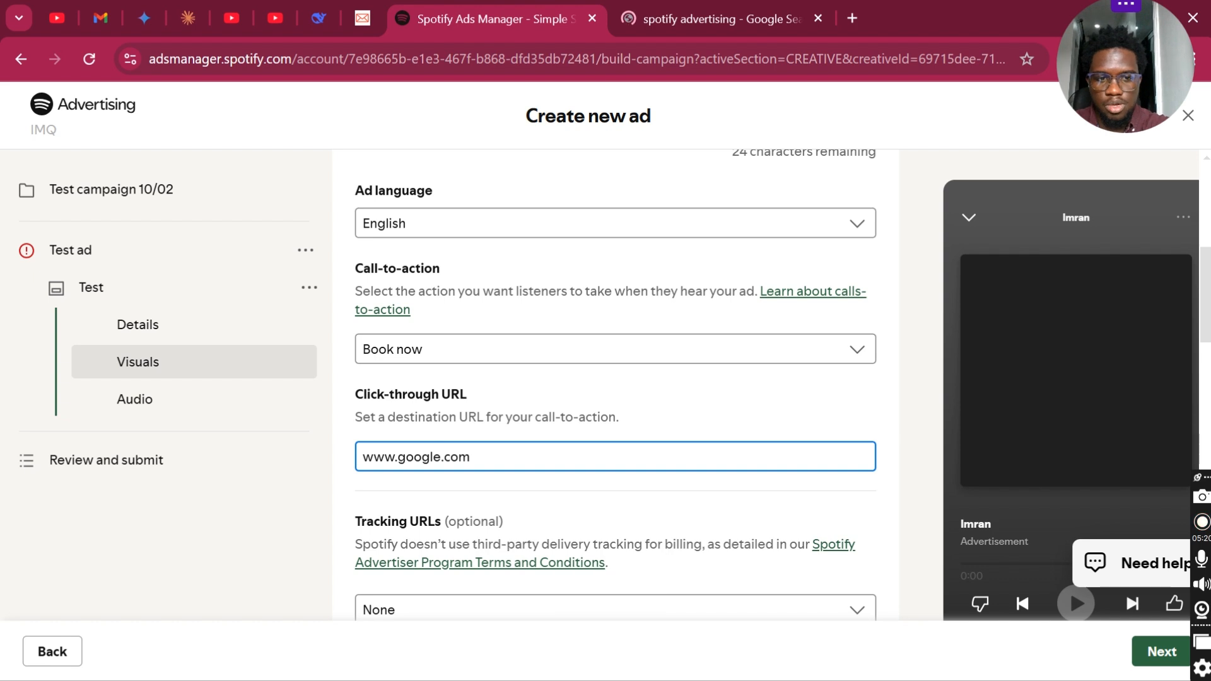
- Check which options are offered for the ad's optional tracking URLs
scroll(569, 435, "down", 4)
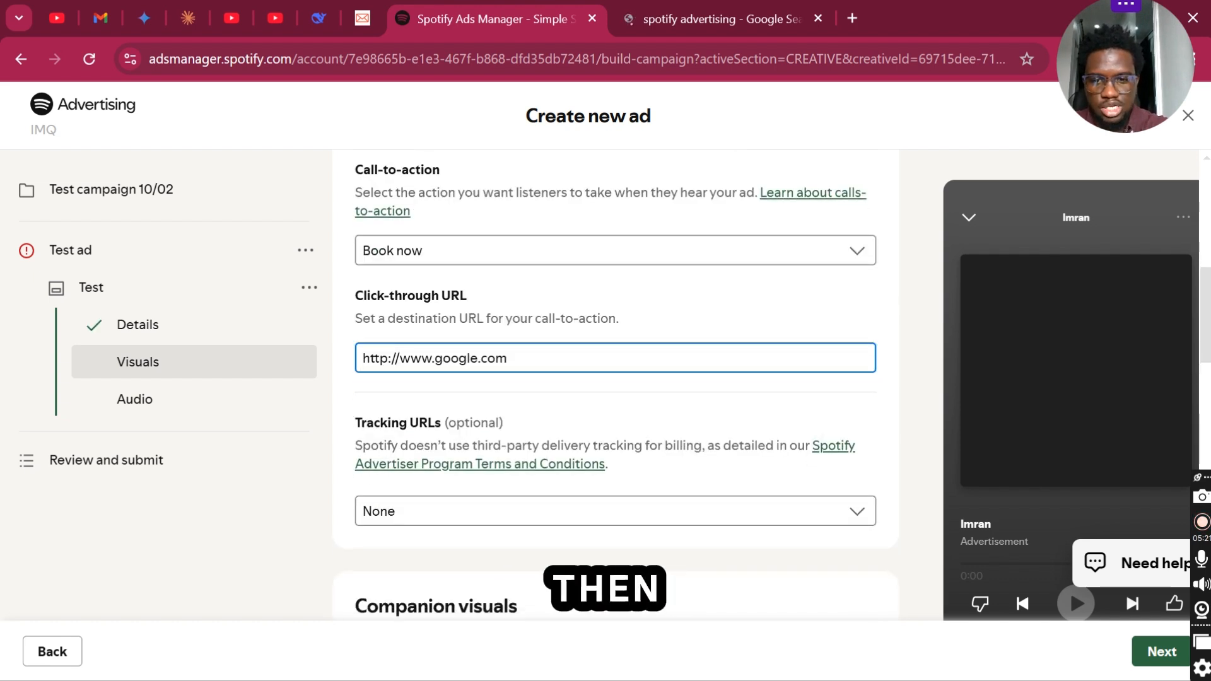
left_click(835, 386)
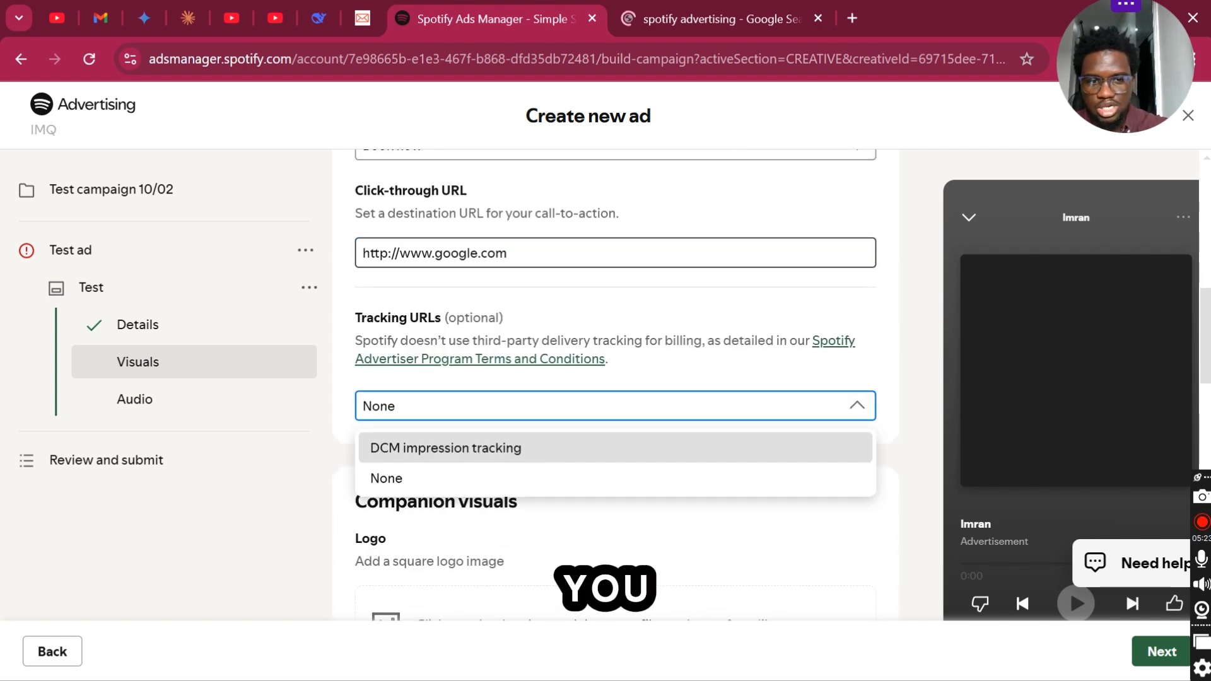
left_click(835, 386)
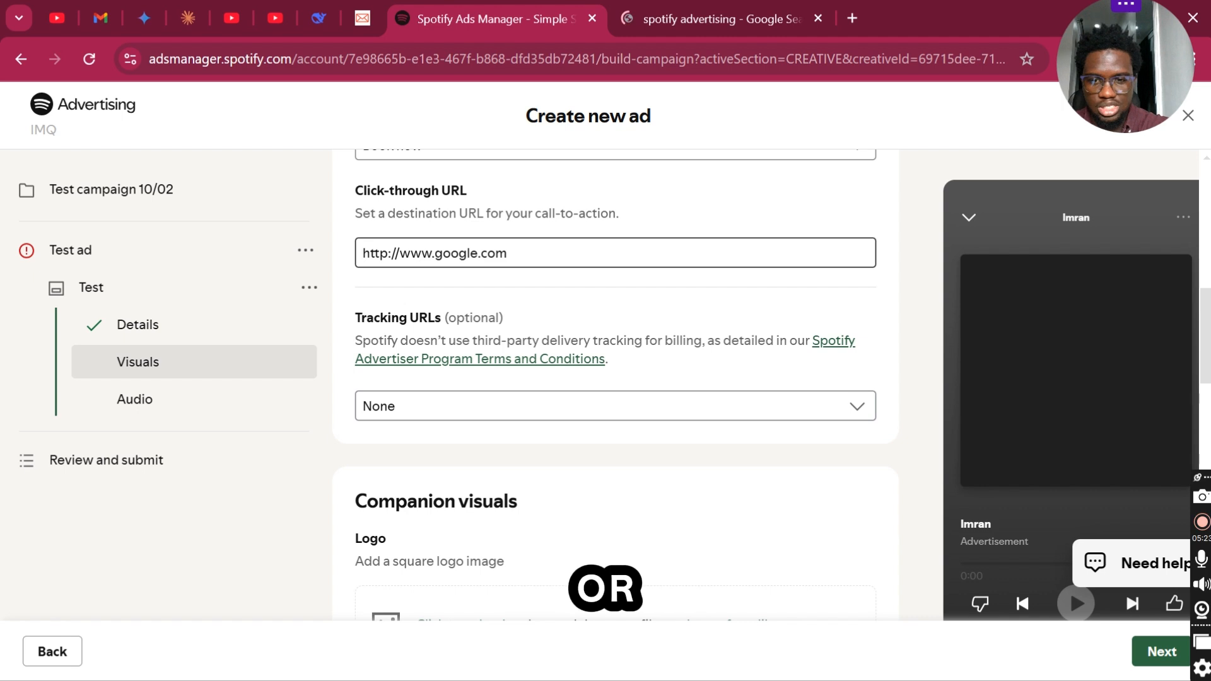
left_click(836, 406)
- Try to upload the PNG "Untitled report Jan-5-2025 to Feb-3-2025" from Downloads as the ad's logo
scroll(835, 406, "down", 5)
scroll(836, 406, "up", 1)
left_click(453, 374)
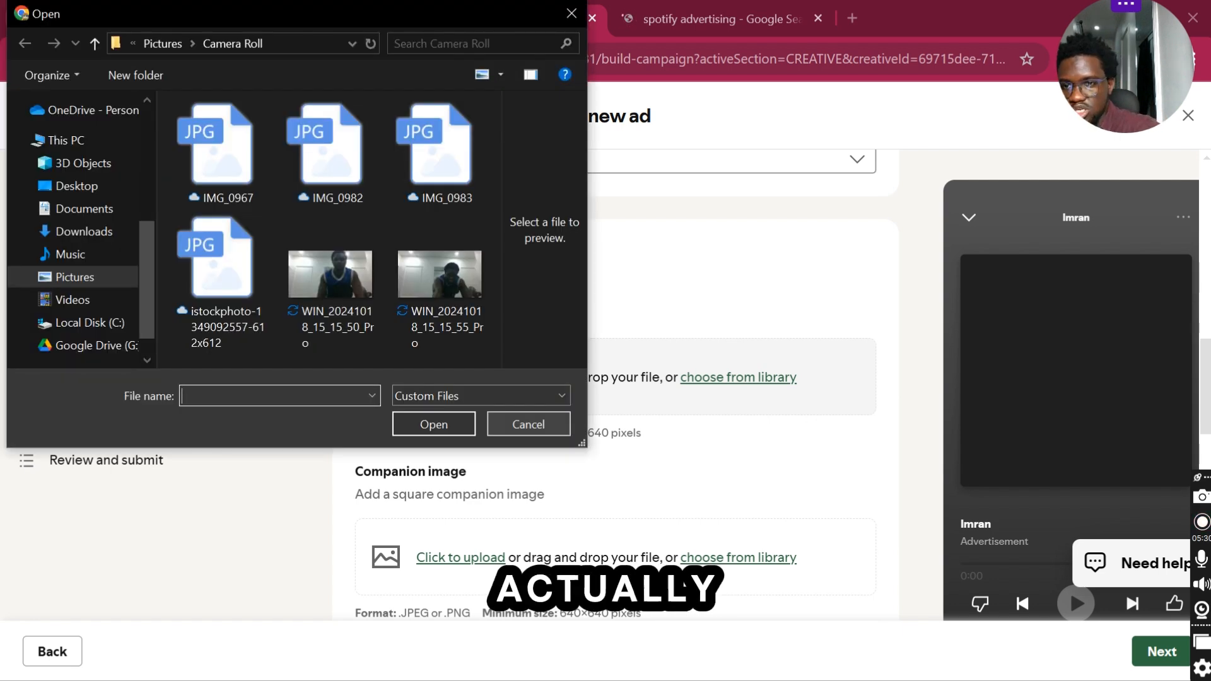
left_click(83, 231)
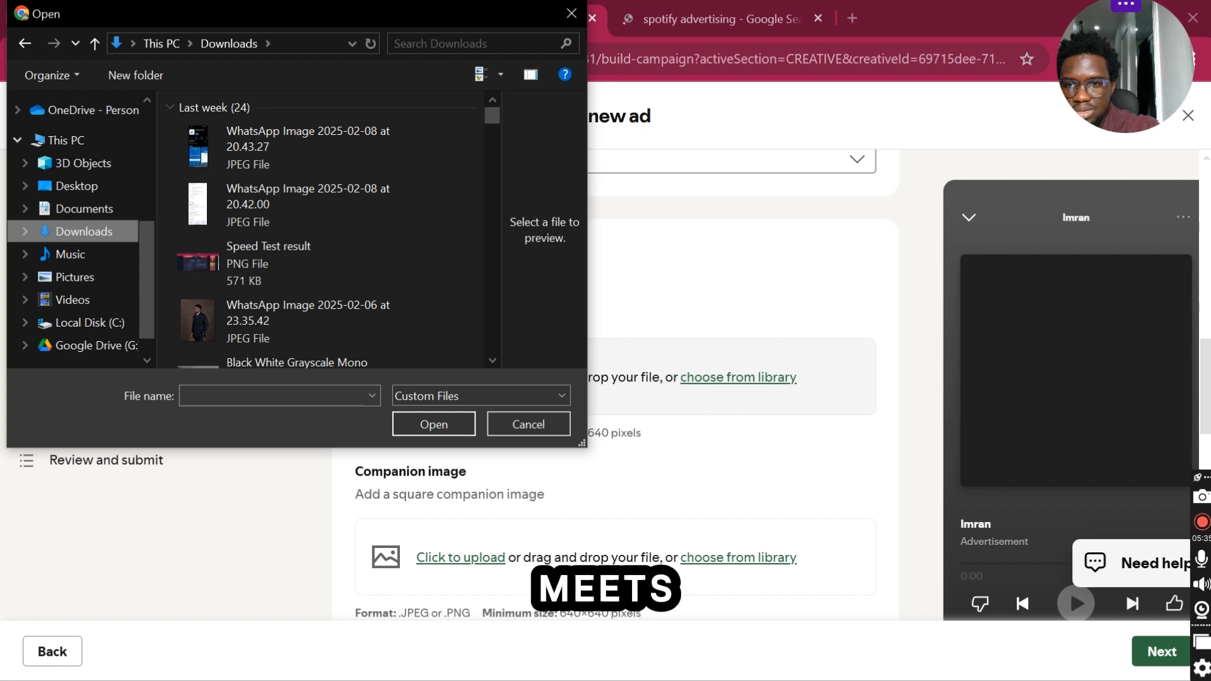
scroll(322, 227, "down", 2)
scroll(360, 257, "down", 8)
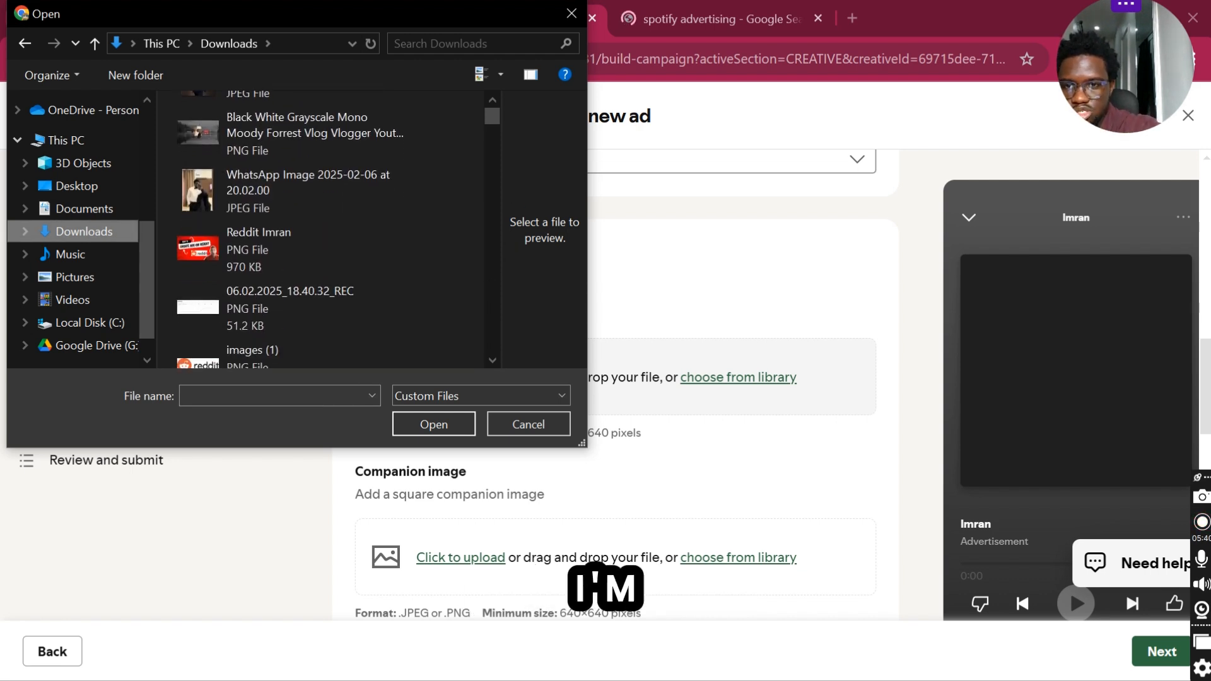
scroll(359, 258, "down", 2)
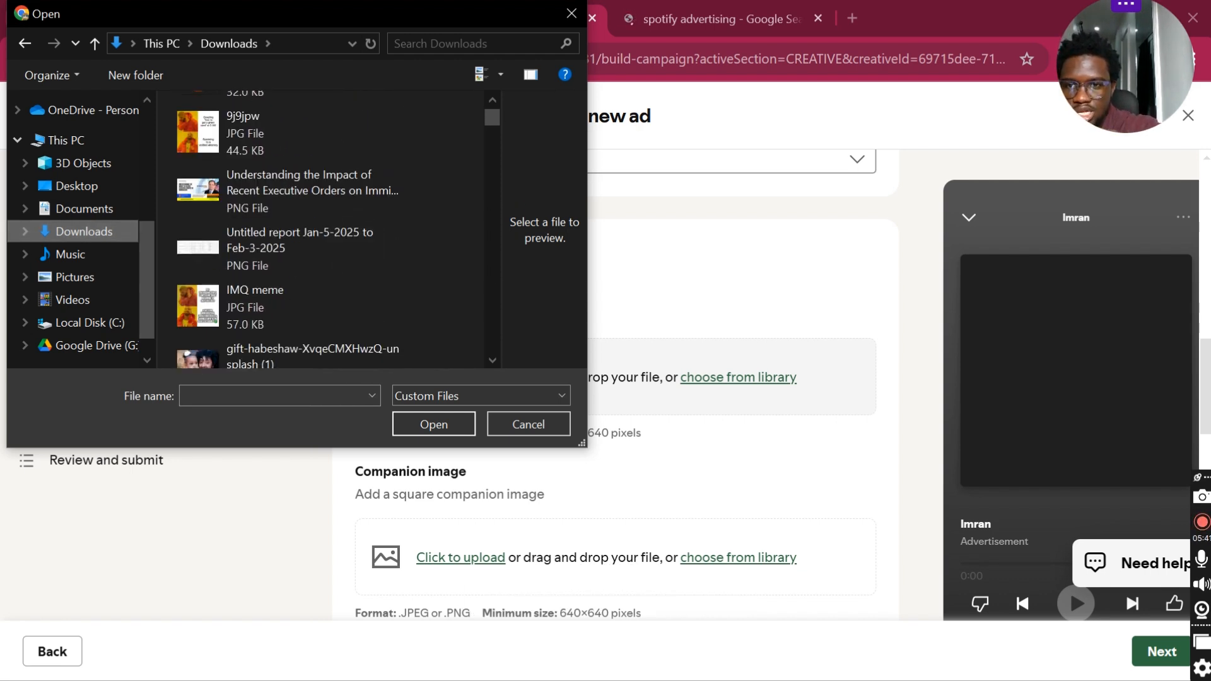
scroll(322, 227, "down", 1)
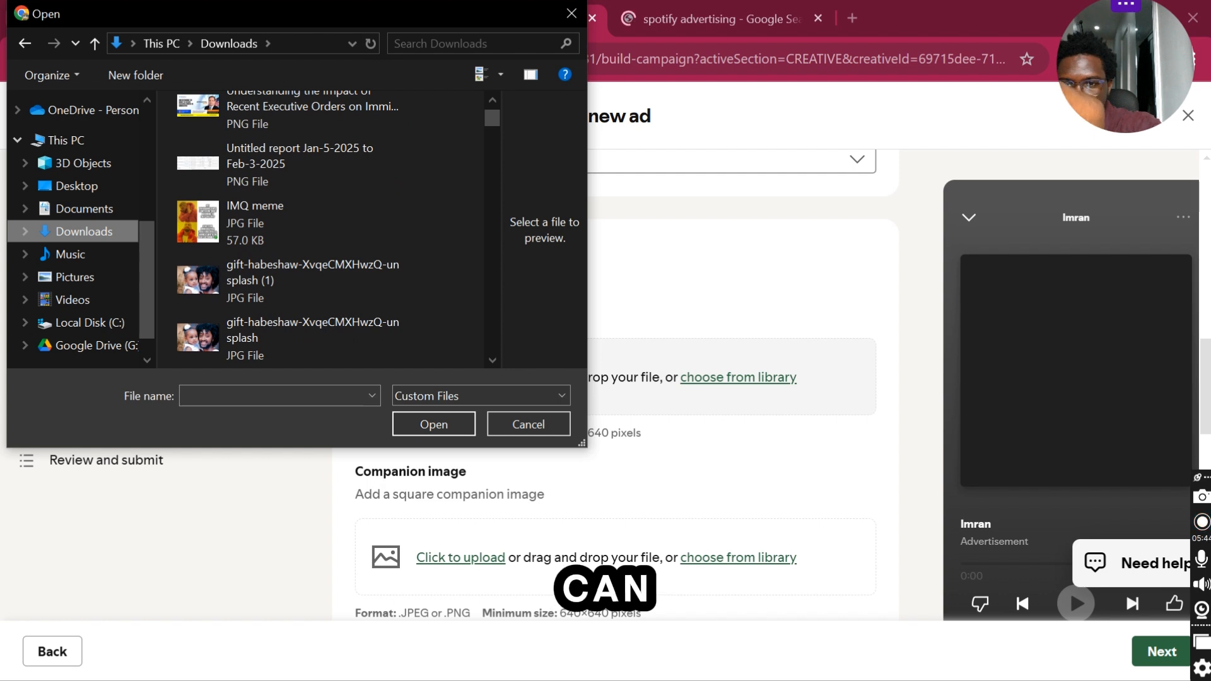
left_click(290, 164)
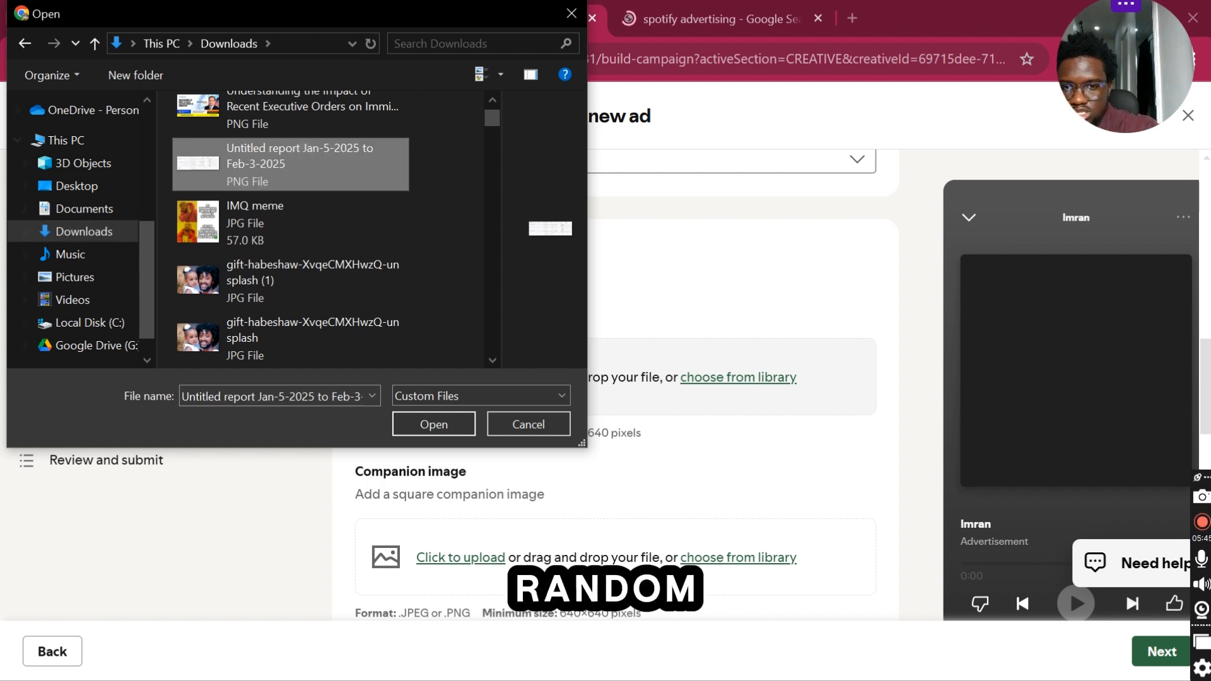
key("Return")
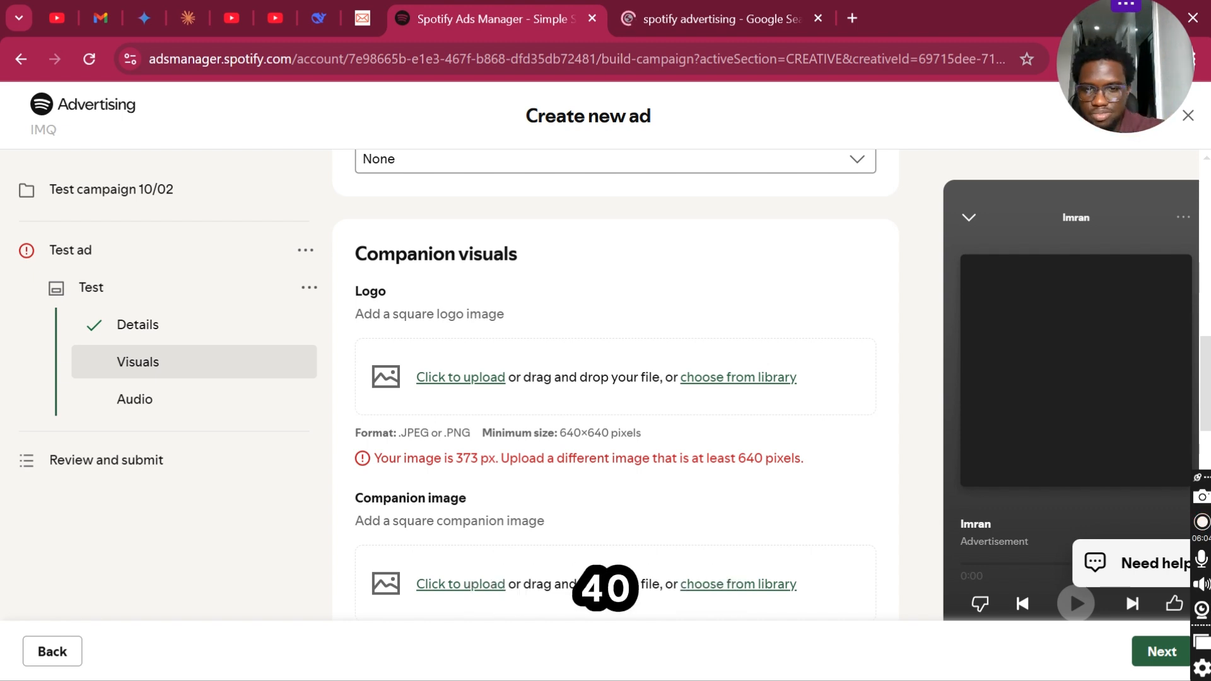
- Examine the format and size requirements for the ad's logo, companion image and optional Canvas
scroll(615, 379, "down", 3)
scroll(615, 379, "down", 1)
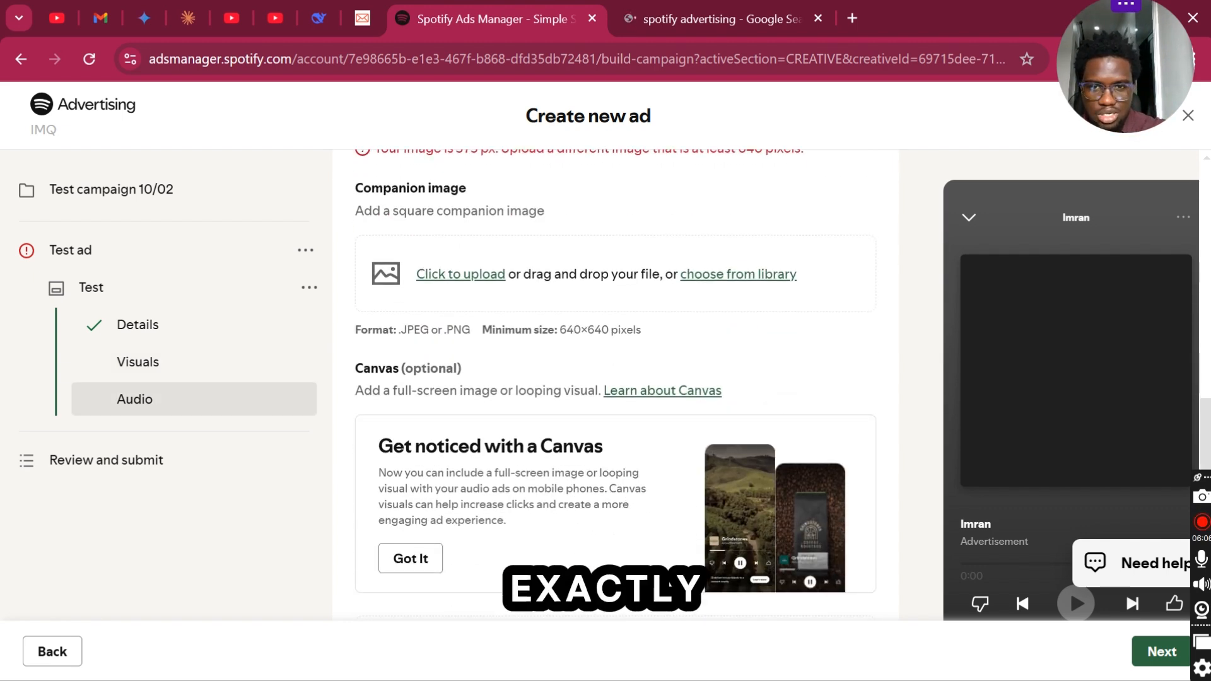
scroll(615, 378, "up", 2)
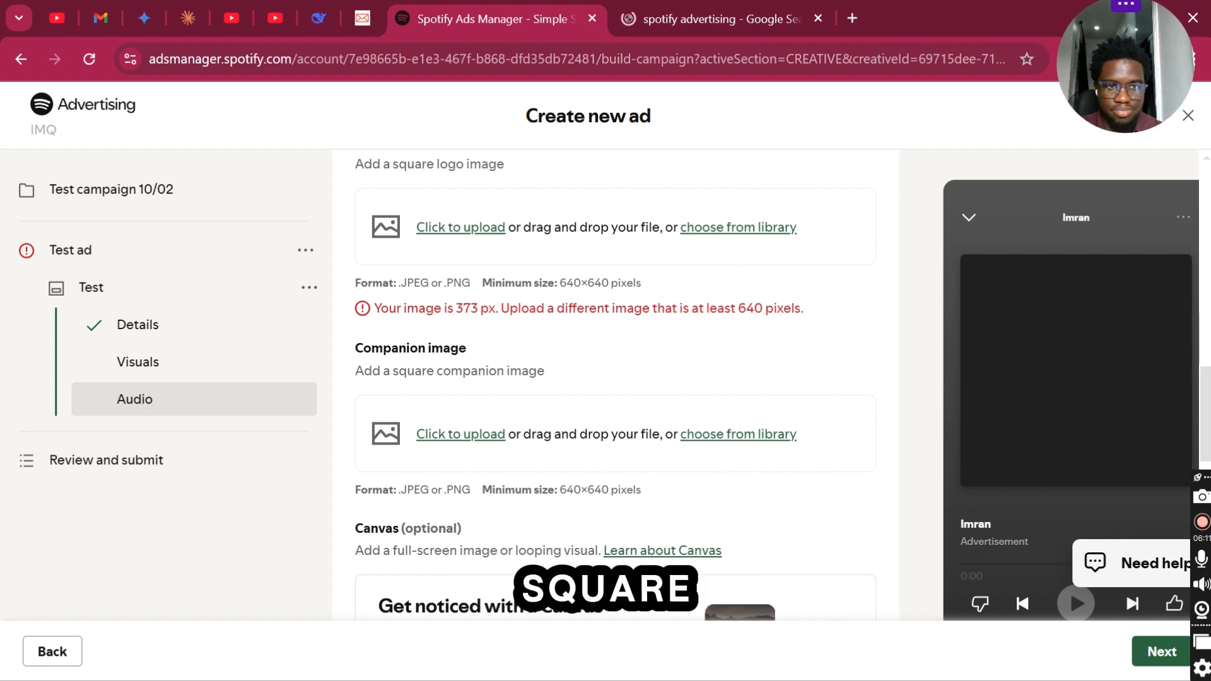
scroll(615, 378, "down", 4)
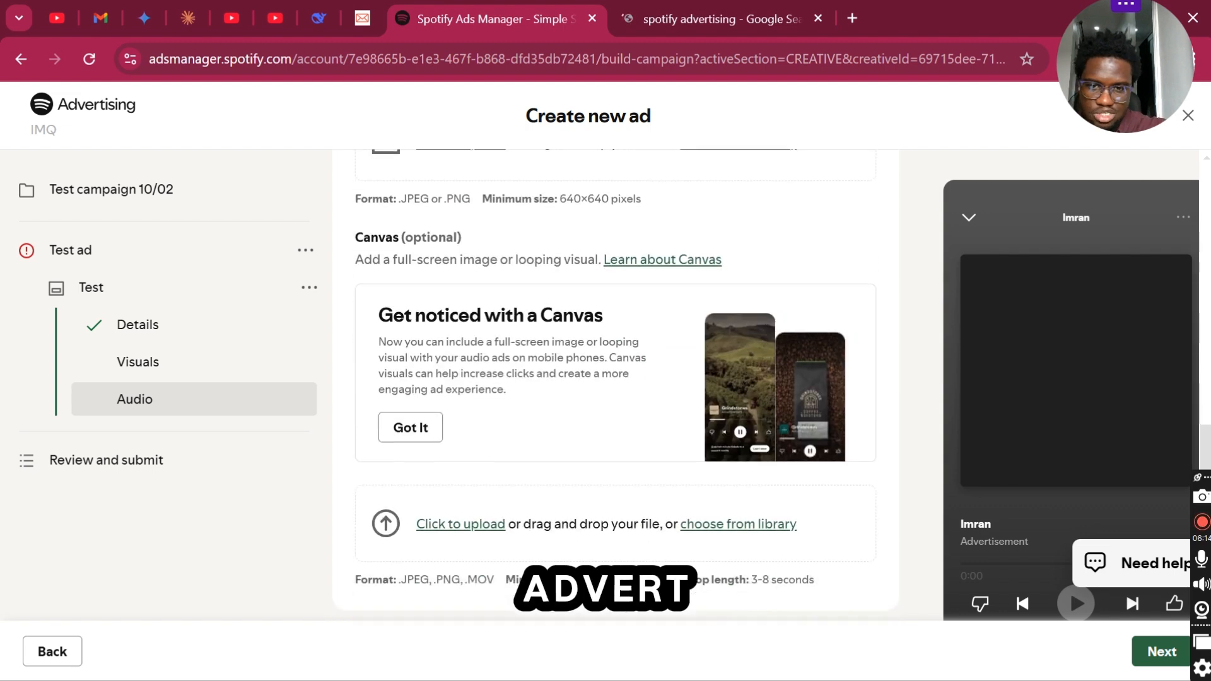
scroll(615, 379, "down", 2)
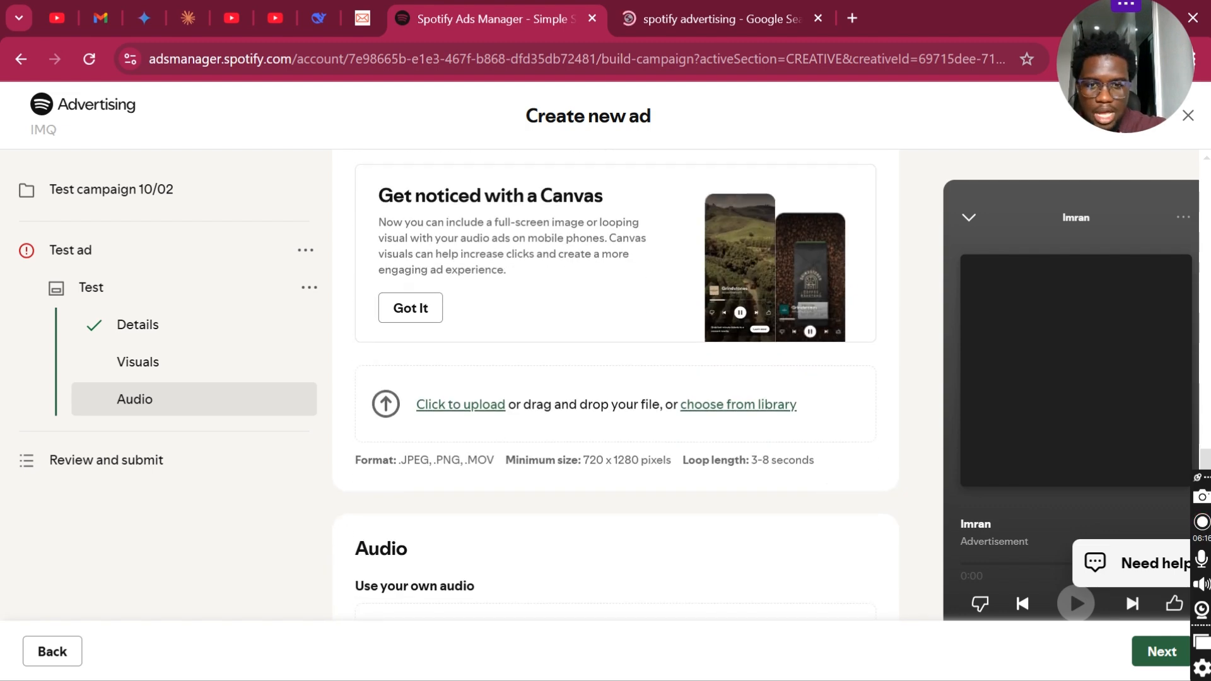
scroll(615, 379, "up", 1)
scroll(615, 378, "up", 2)
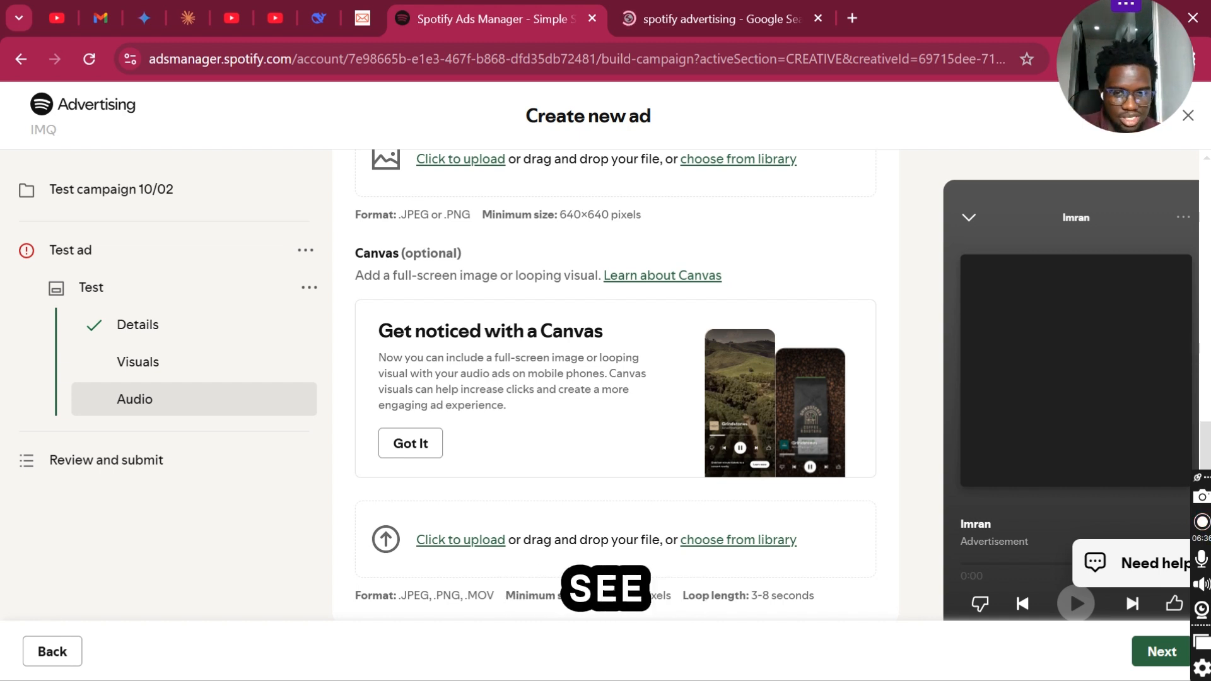
scroll(615, 385, "down", 3)
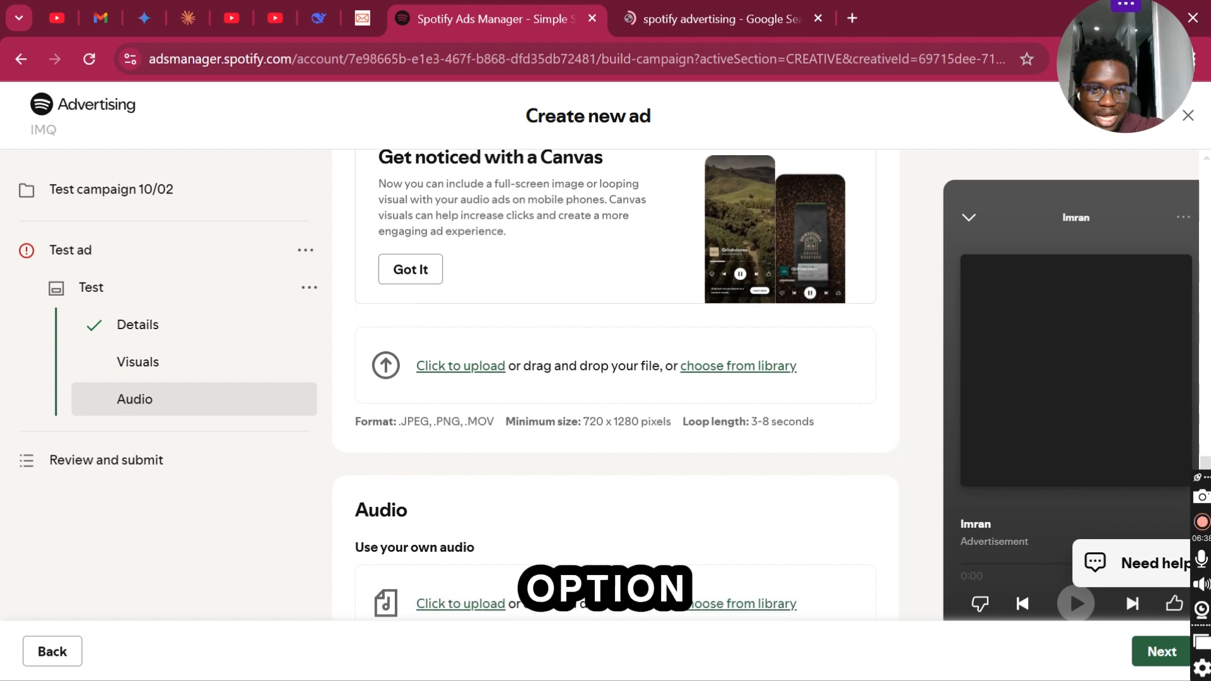
scroll(615, 384, "down", 1)
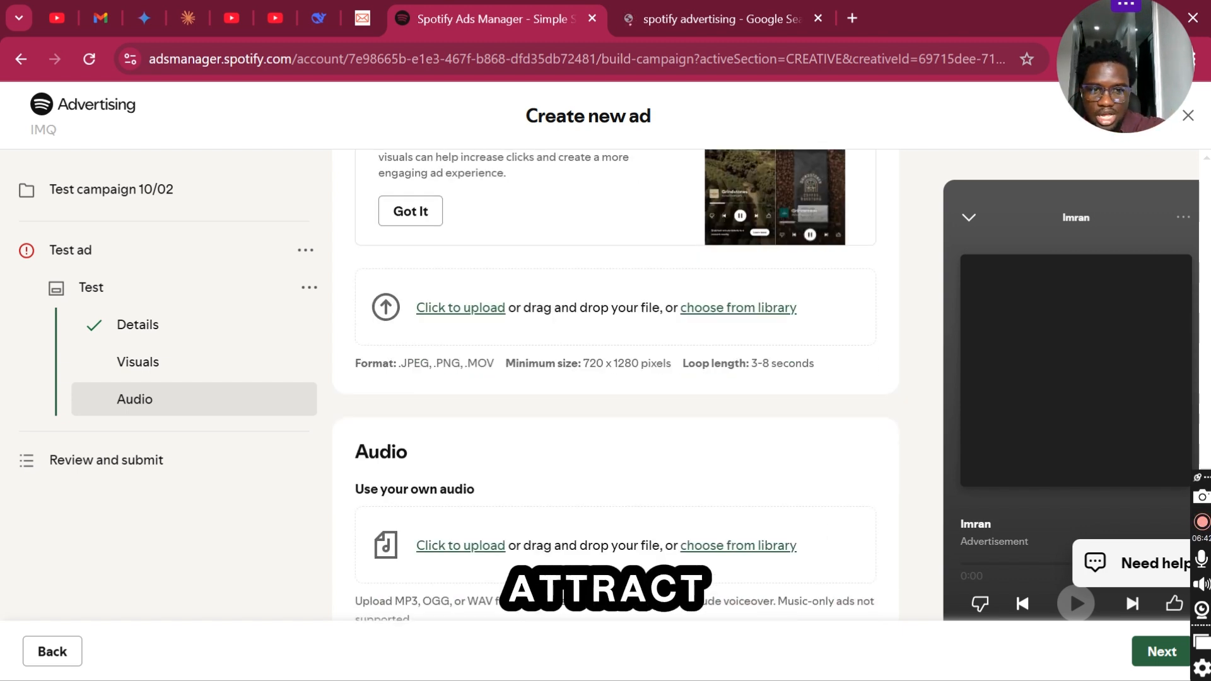
- Try to upload the MP3 "ttsMP3.com_VoiceText_2023-6-19_2_30_10" from Downloads as the ad's own audio
scroll(615, 416, "down", 2)
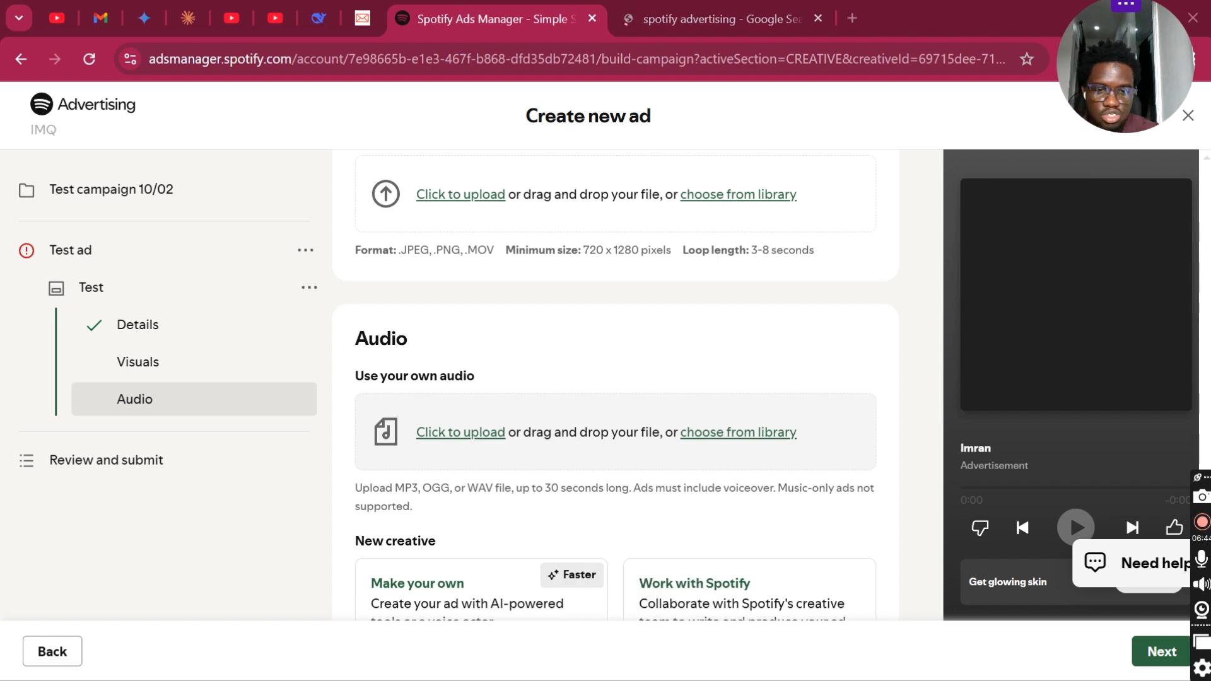
left_click(461, 433)
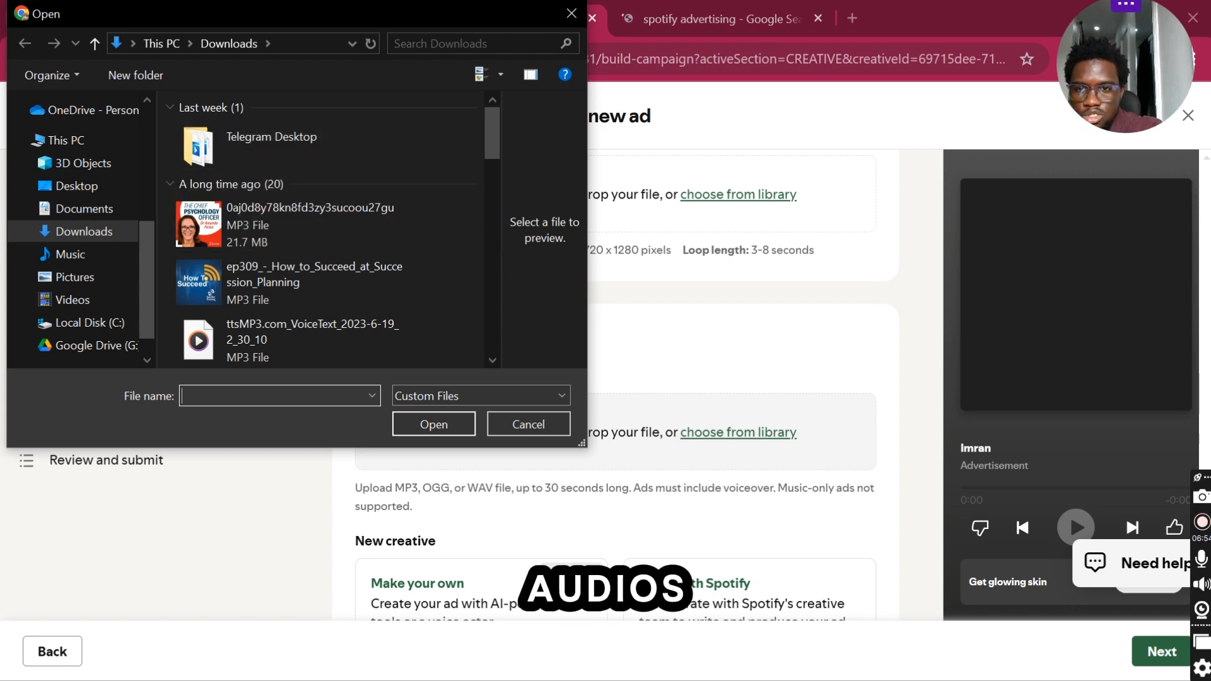
scroll(328, 229, "down", 2)
scroll(328, 229, "up", 2)
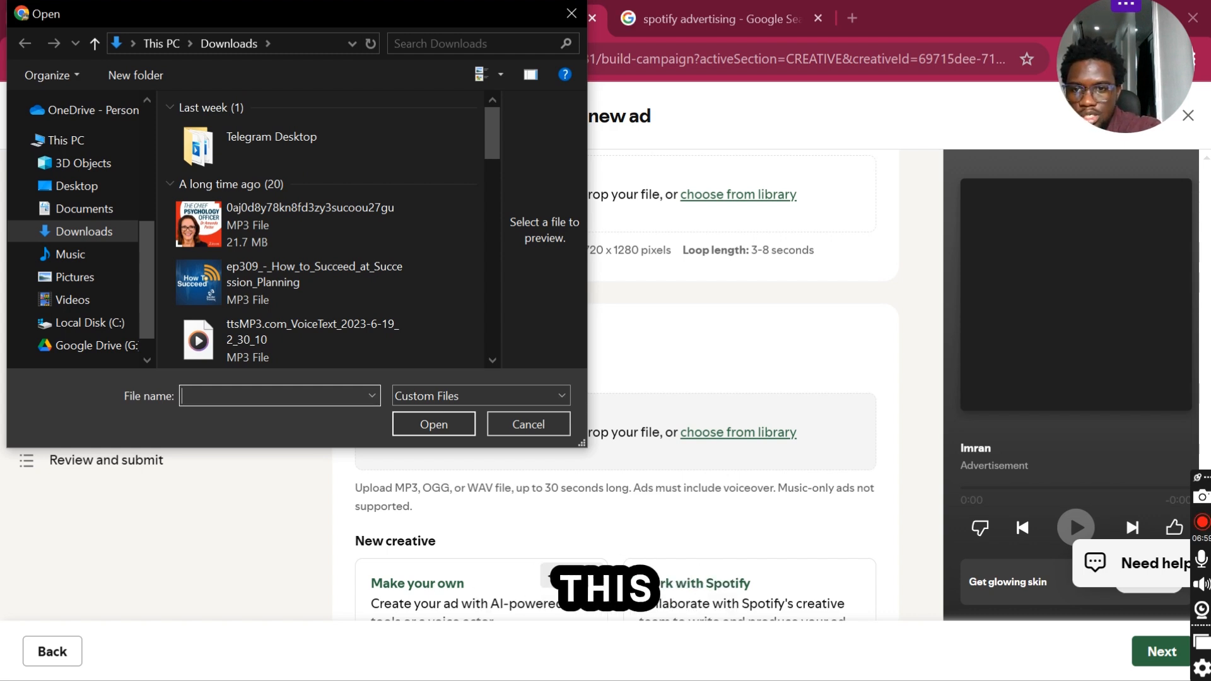
left_click(291, 341)
left_click(434, 424)
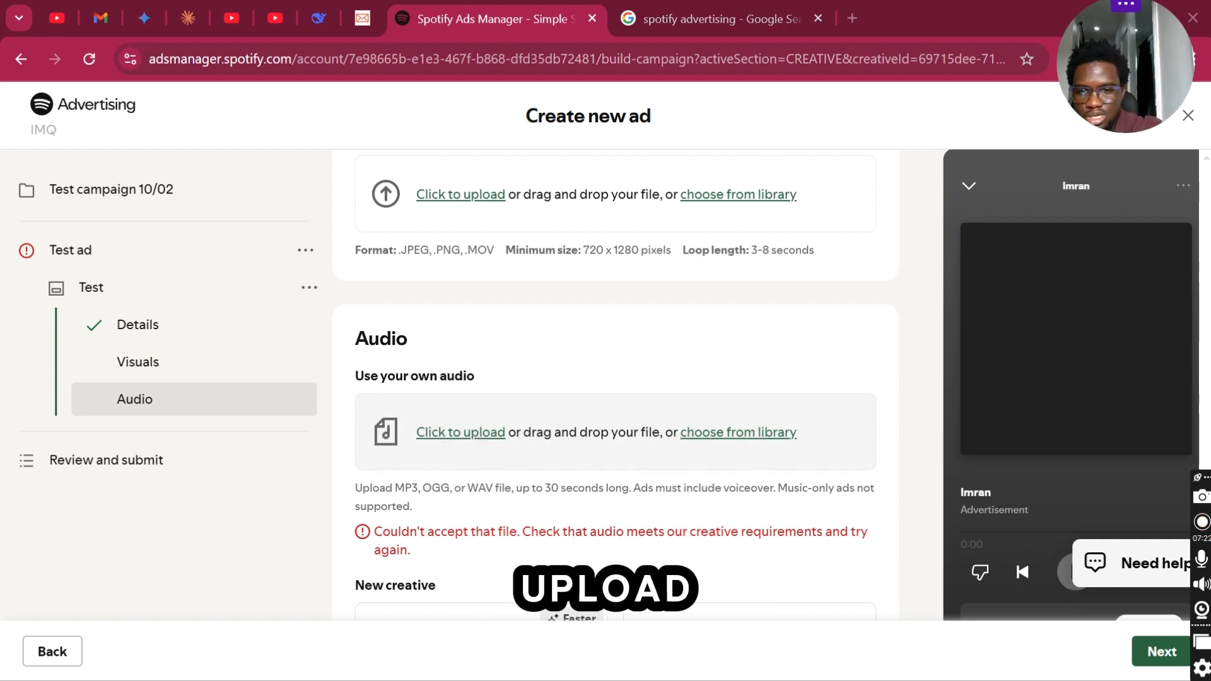
- Try to upload the MP3 "ep309_-_How_to_Succeed_at_Succession_Planning" as the ad's audio instead
left_click(460, 433)
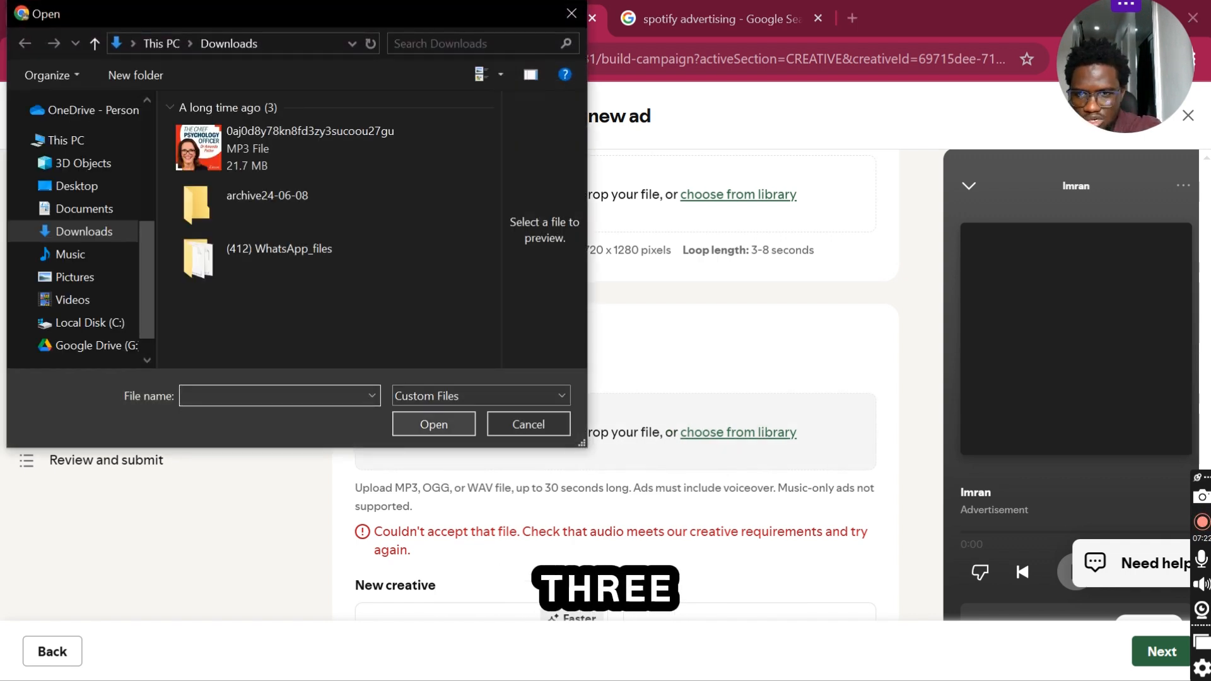
left_click(340, 282)
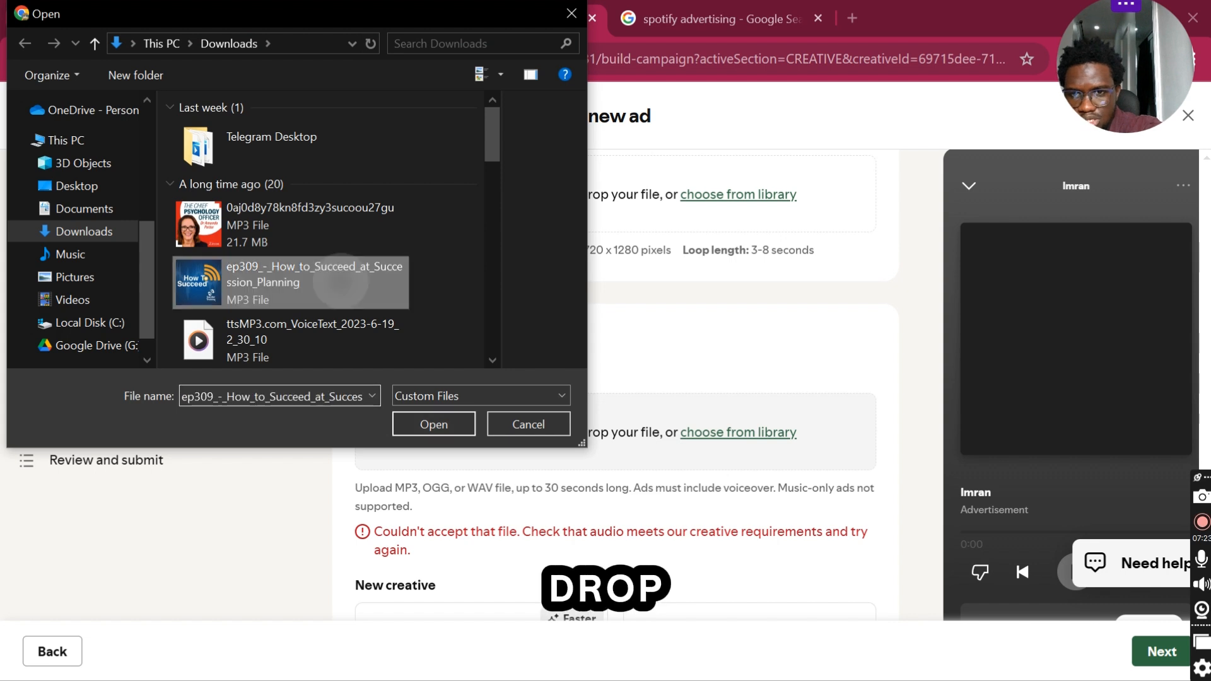
double_click(340, 282)
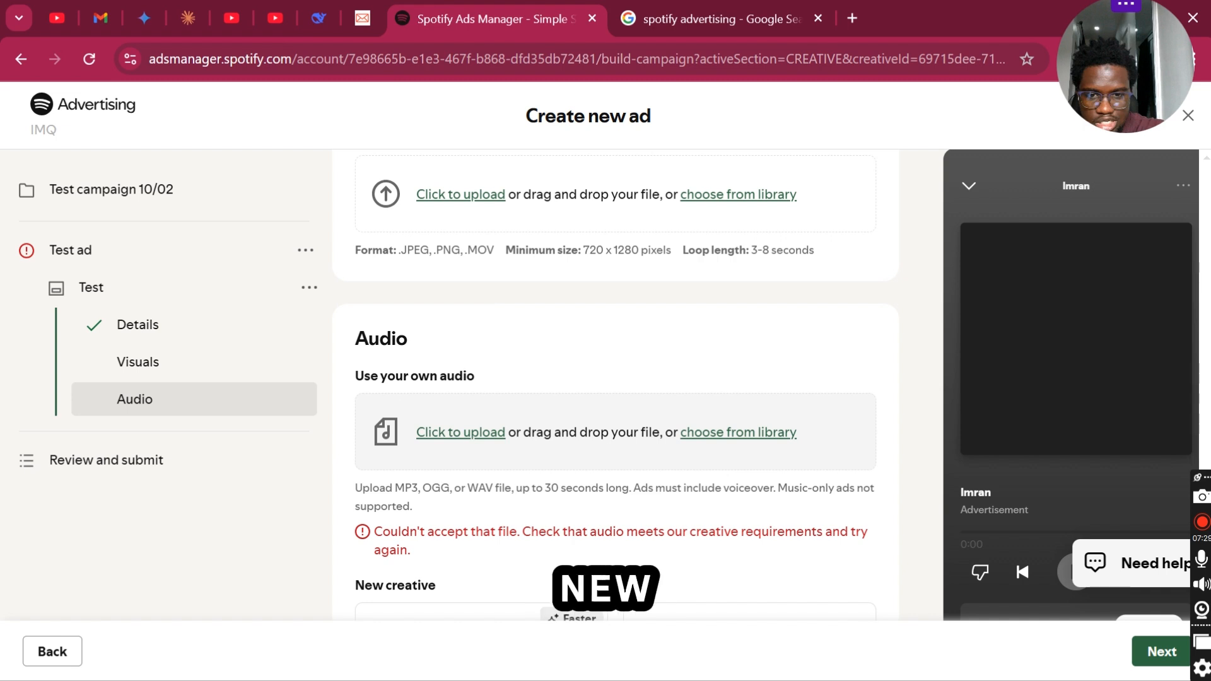
- Examine the audio upload requirements and the new creative options for producing the ad's audio
scroll(615, 378, "down", 2)
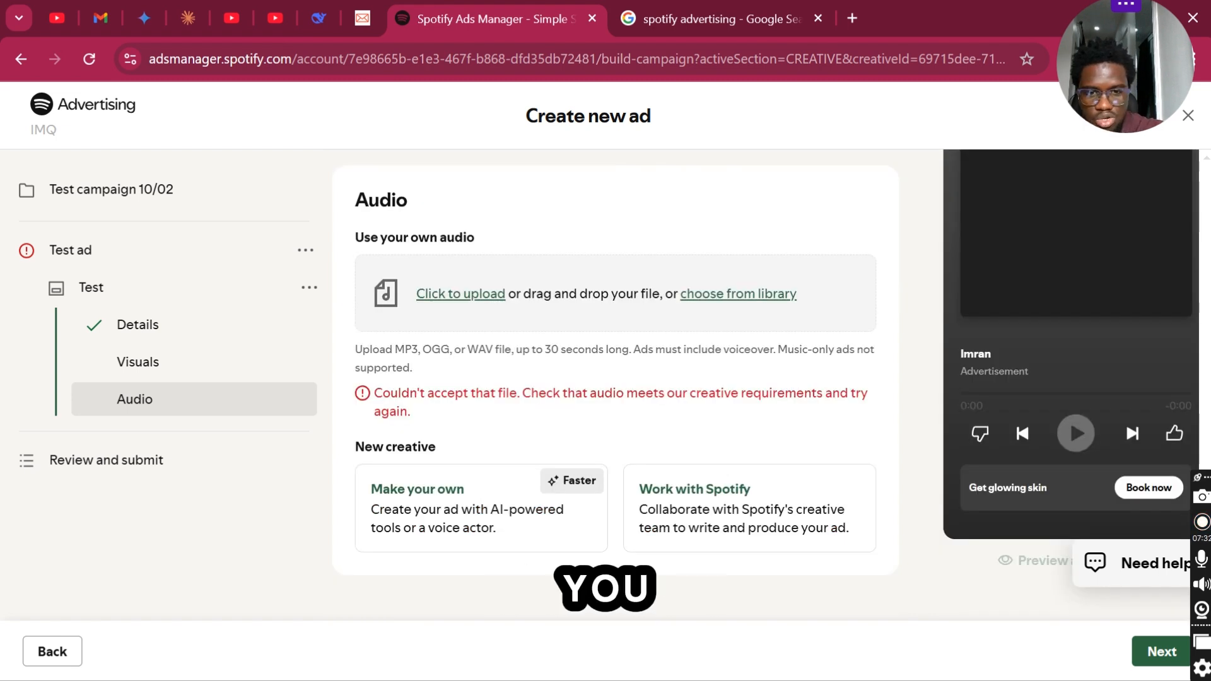
scroll(615, 379, "up", 1)
scroll(615, 378, "down", 1)
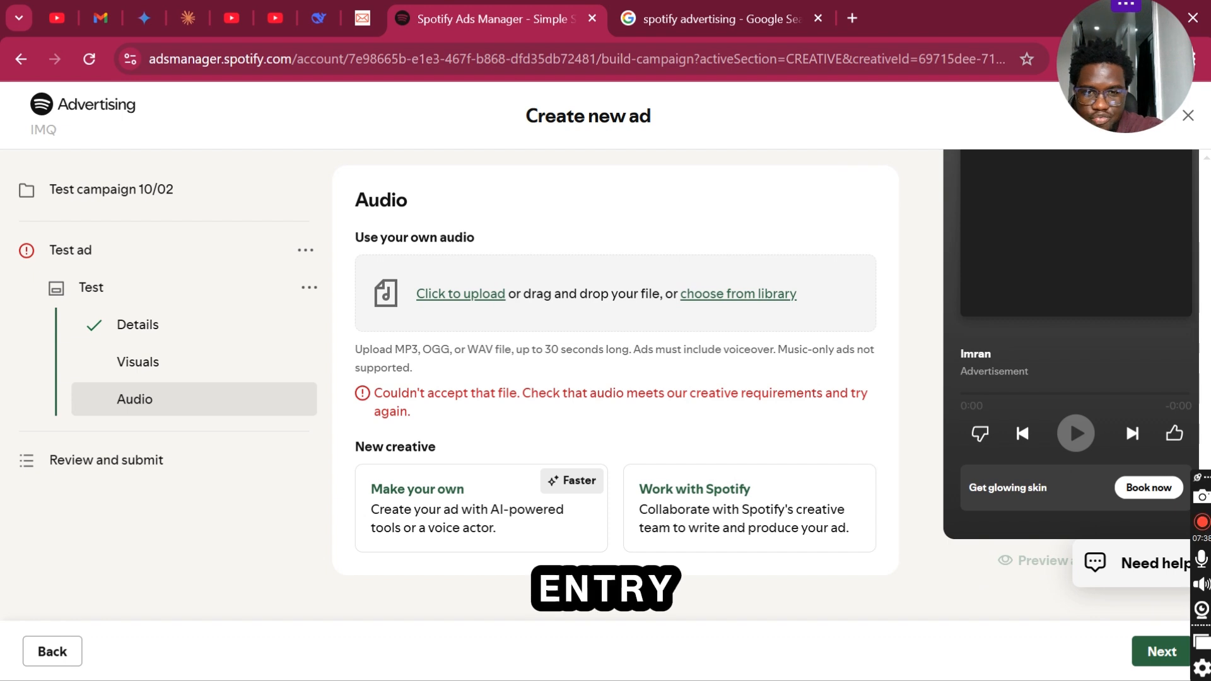
scroll(615, 379, "up", 1)
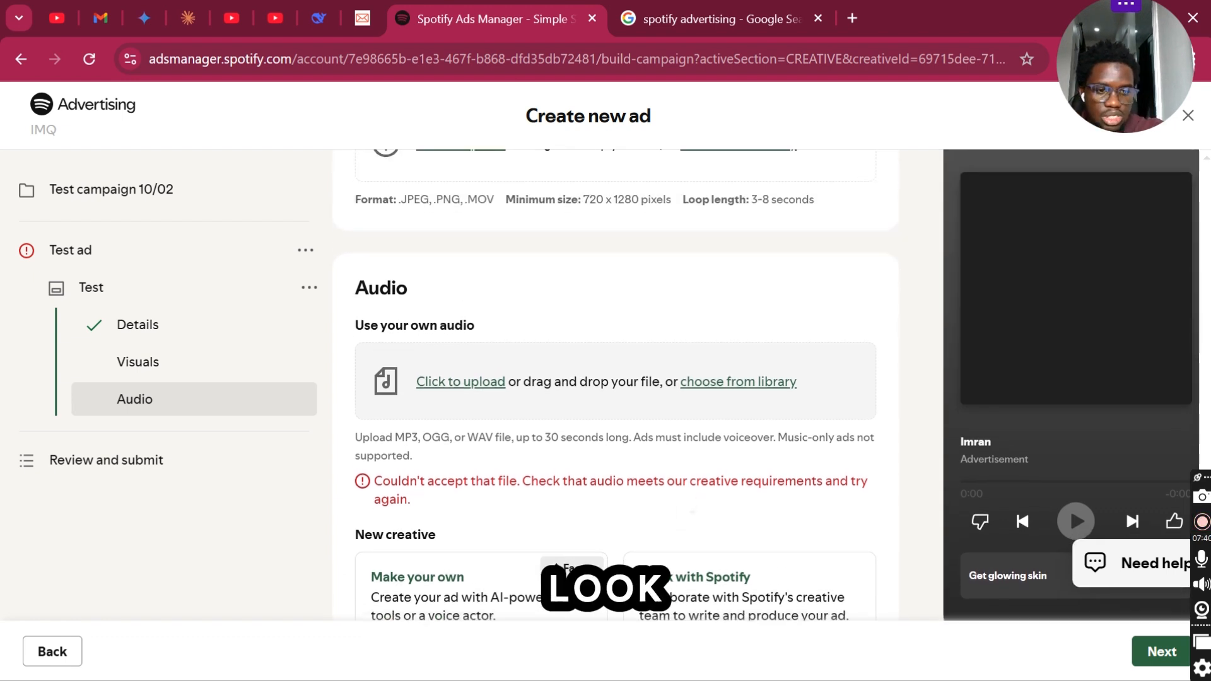
scroll(615, 379, "down", 1)
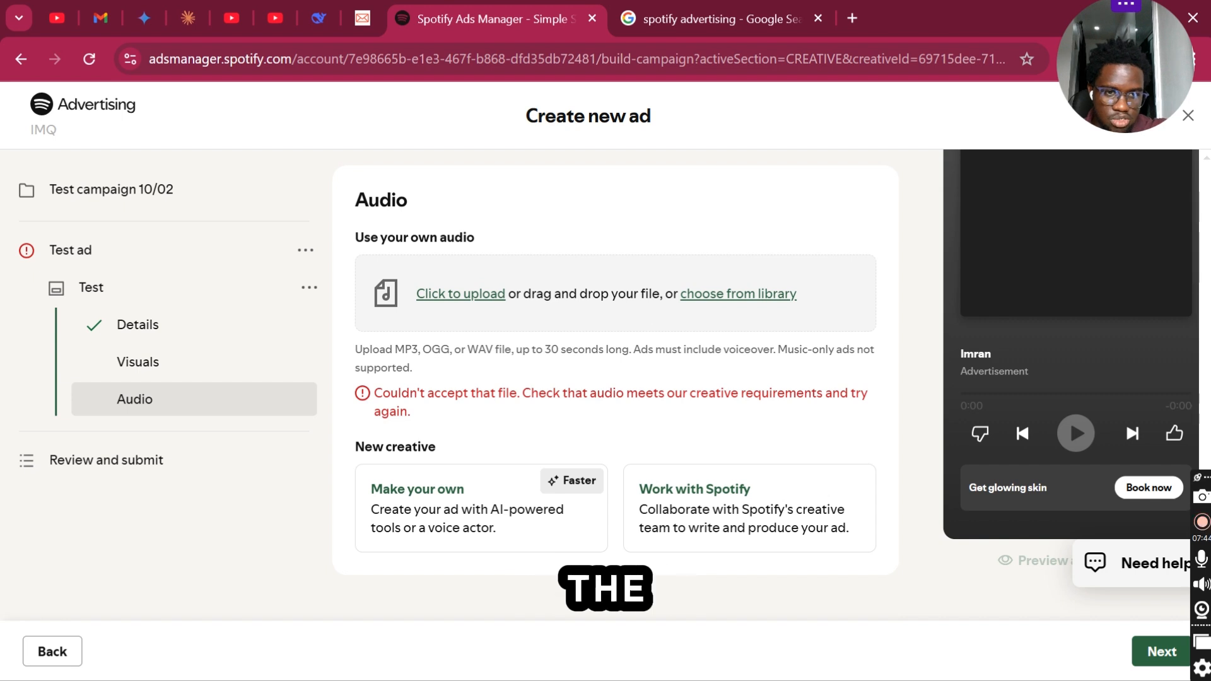
scroll(615, 378, "up", 1)
scroll(615, 379, "up", 2)
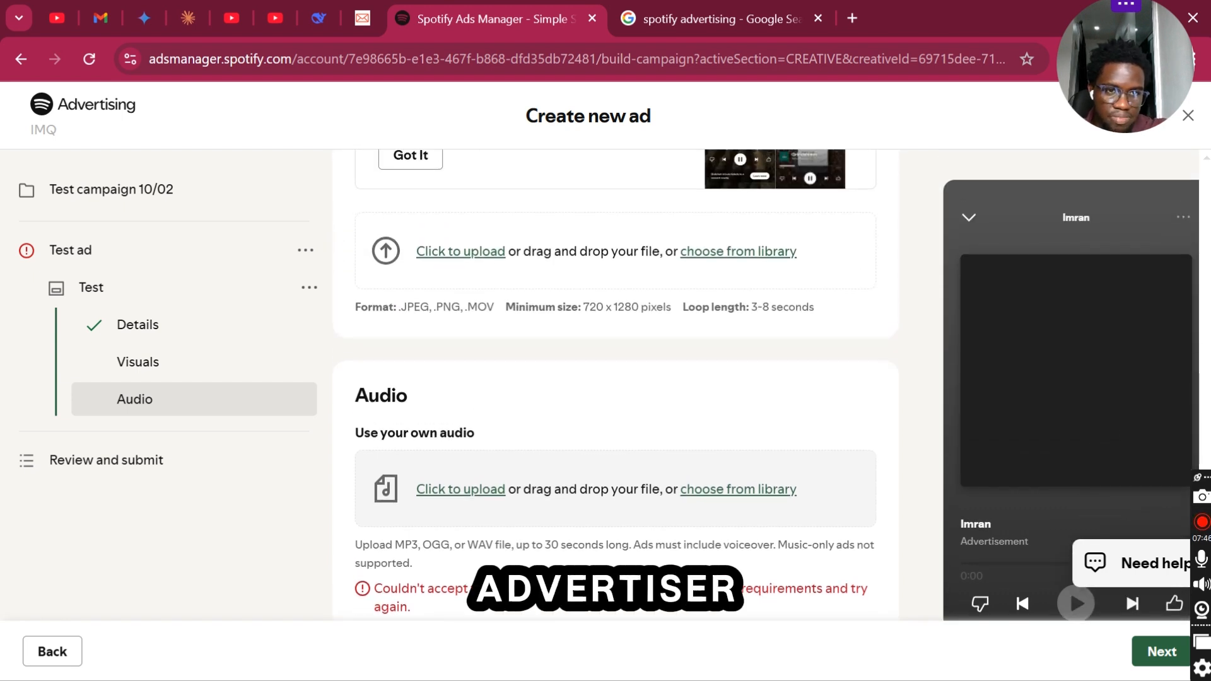
- Leave the ad's audio without a file and proceed to the campaign's review and submit stage
scroll(615, 378, "down", 1)
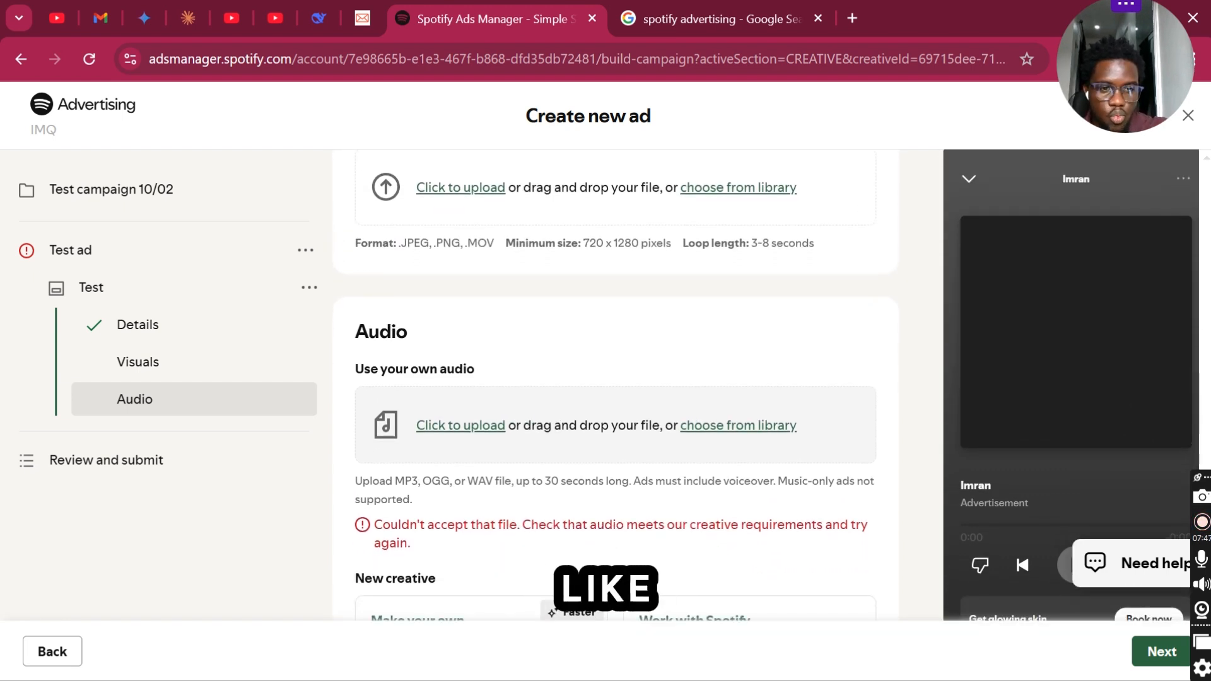
scroll(615, 378, "down", 1)
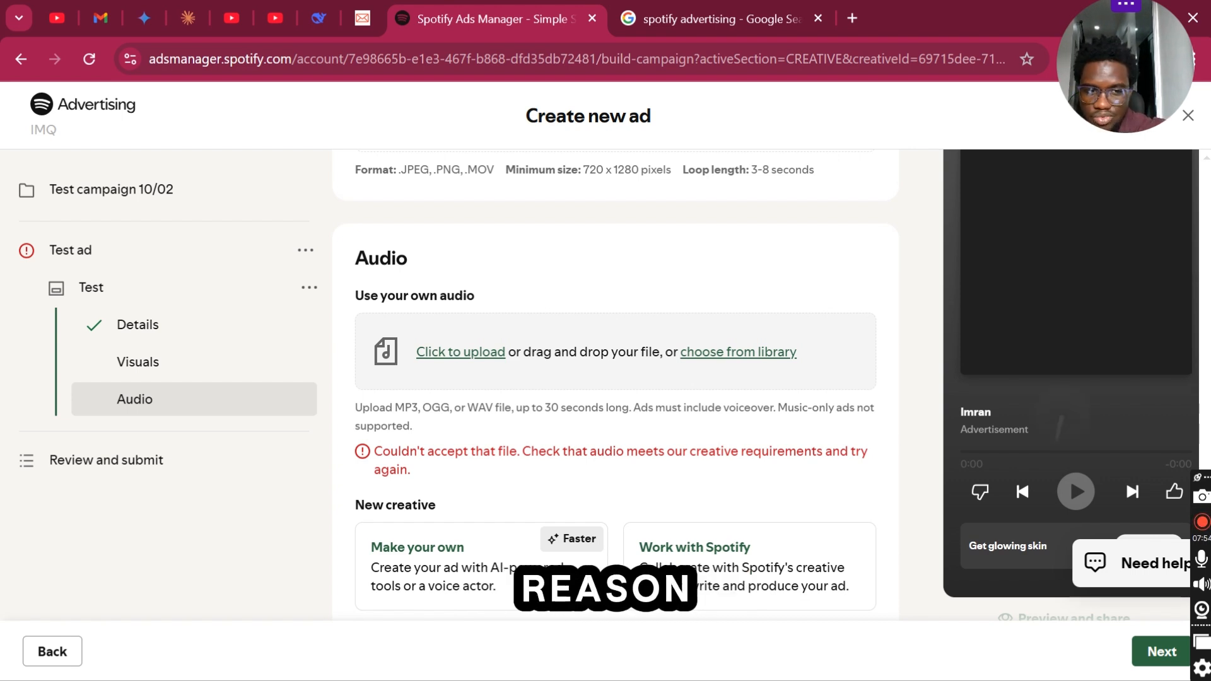
scroll(615, 378, "down", 1)
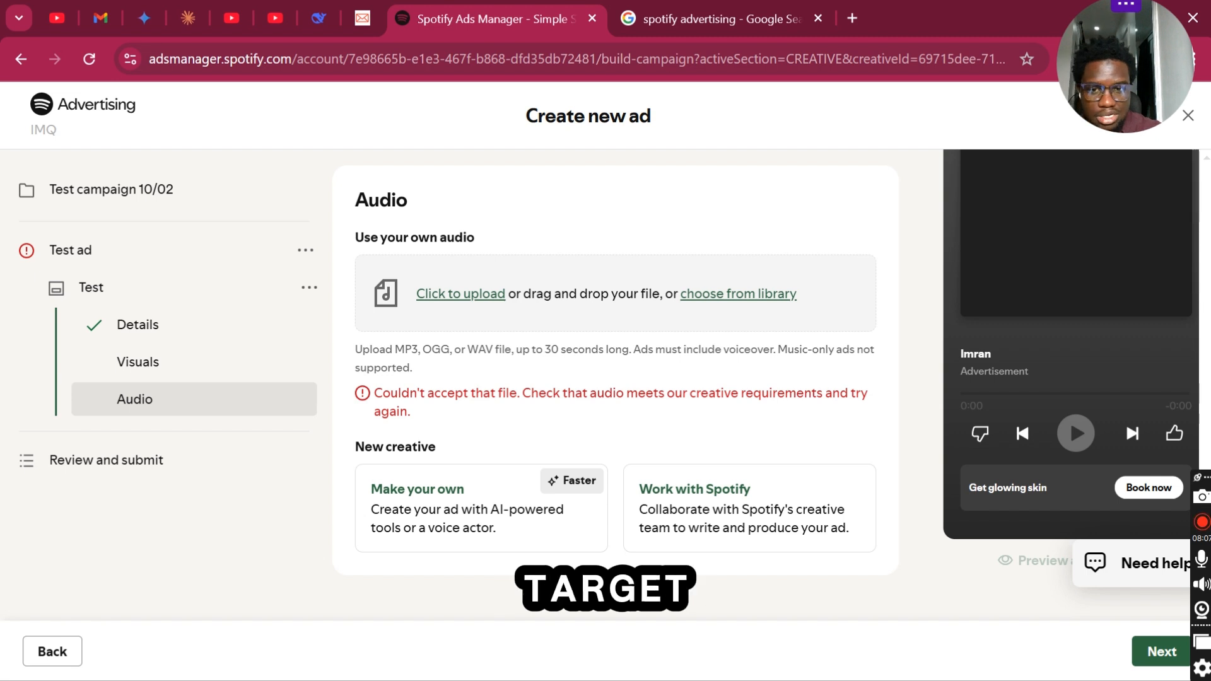
left_click(1152, 656)
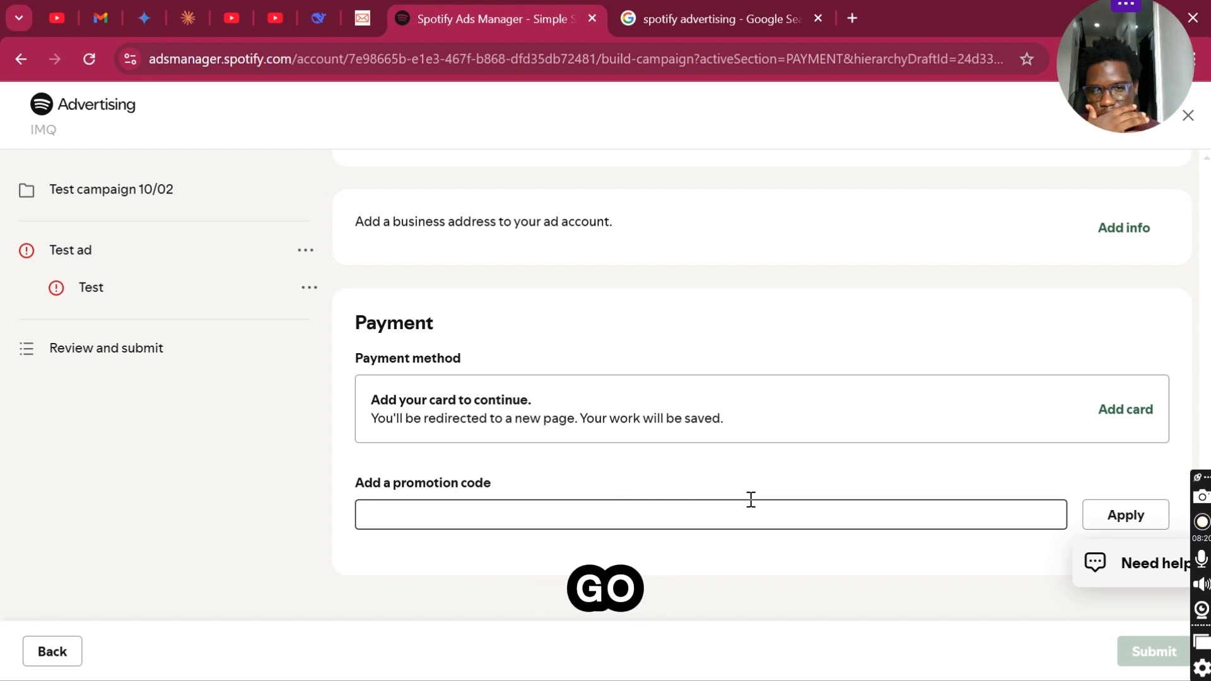
- Review the campaign summary, covering objective, budget, schedule, targeting and format, plus the business address and payment method requirements
scroll(751, 500, "up", 8)
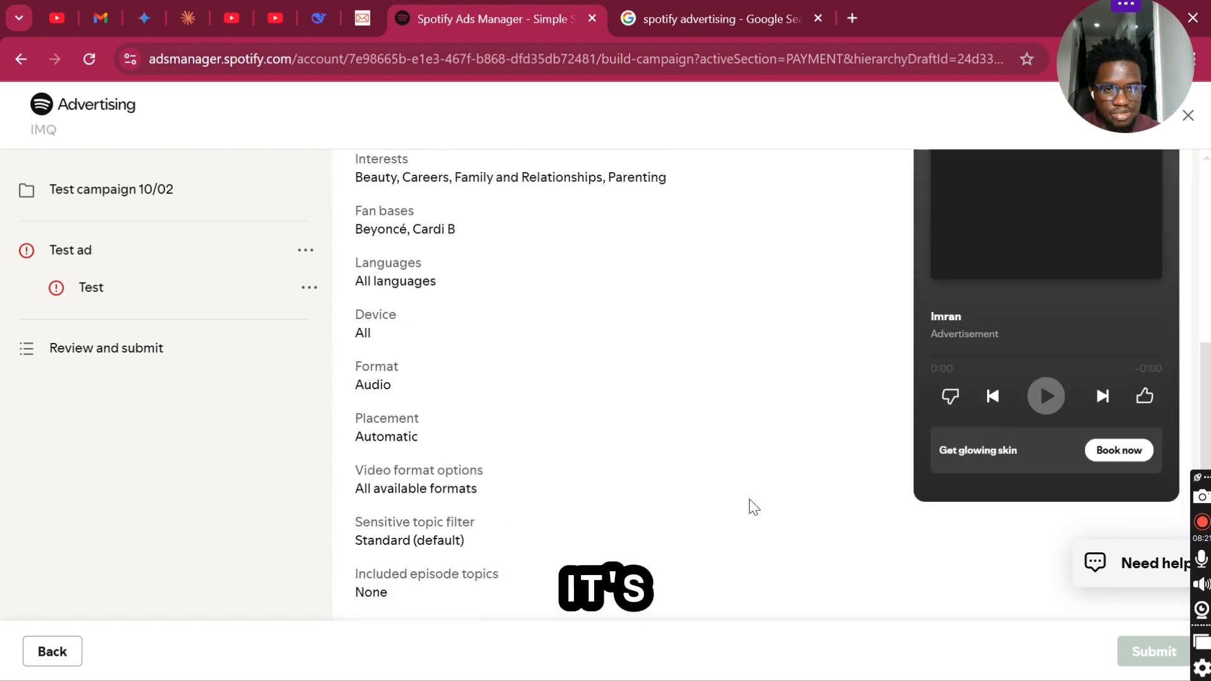
scroll(749, 500, "up", 6)
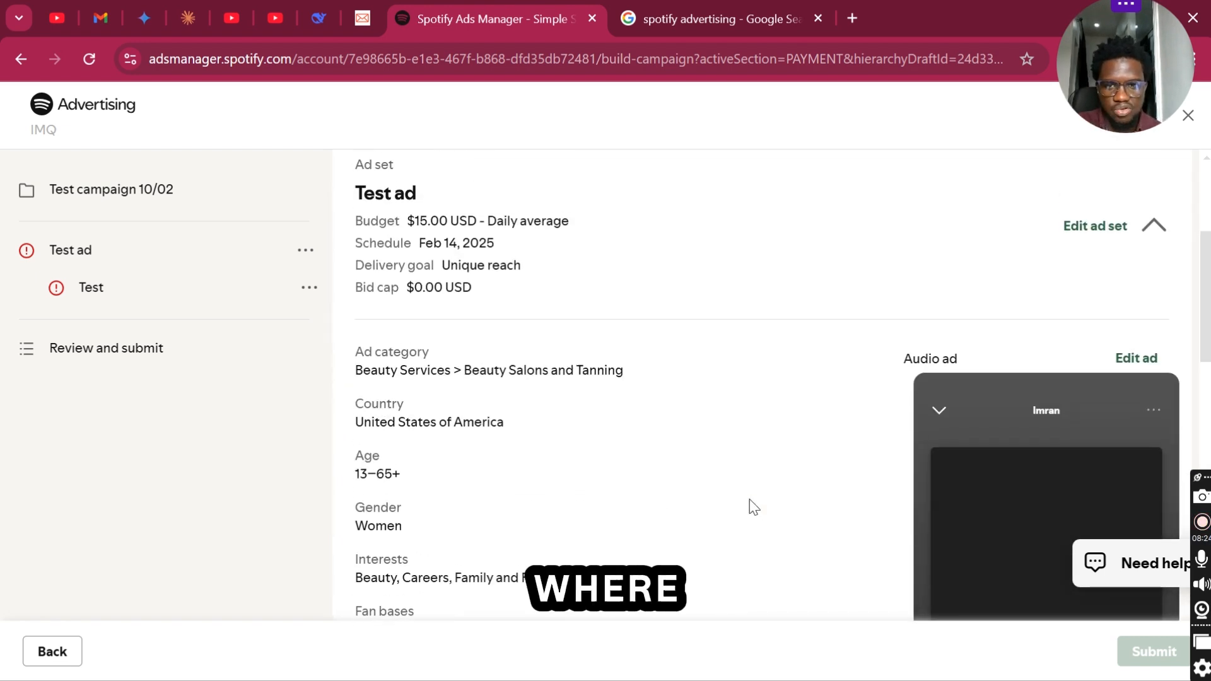
scroll(750, 507, "up", 3)
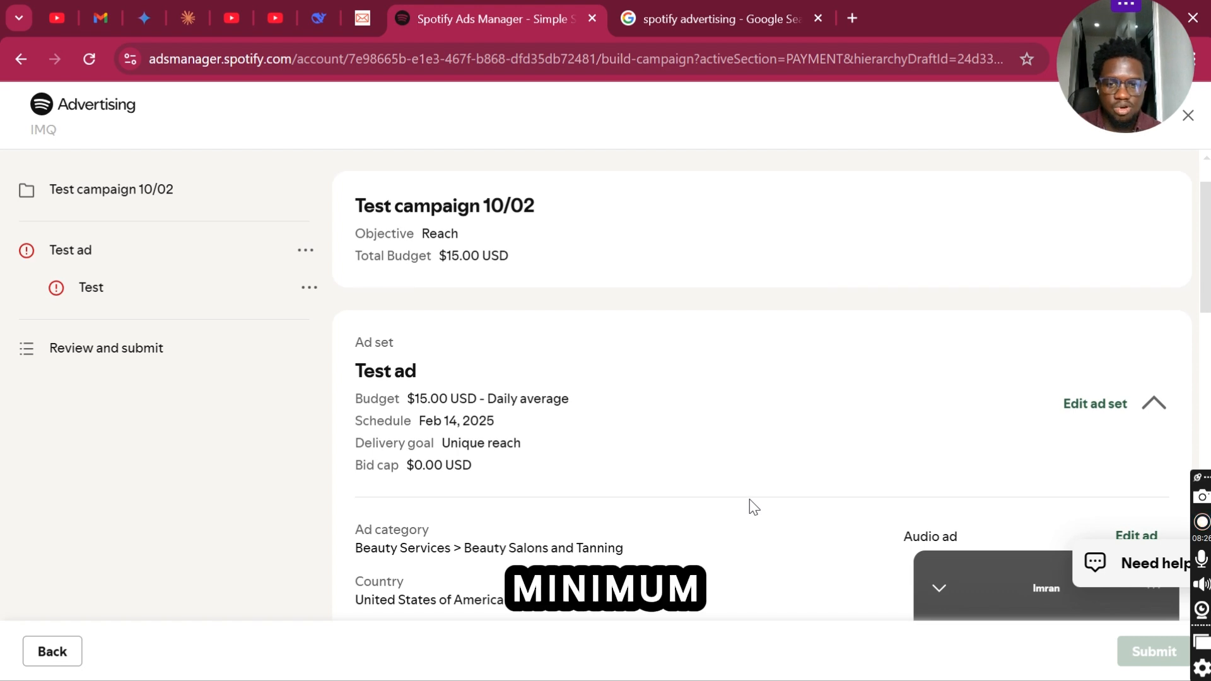
scroll(751, 505, "up", 1)
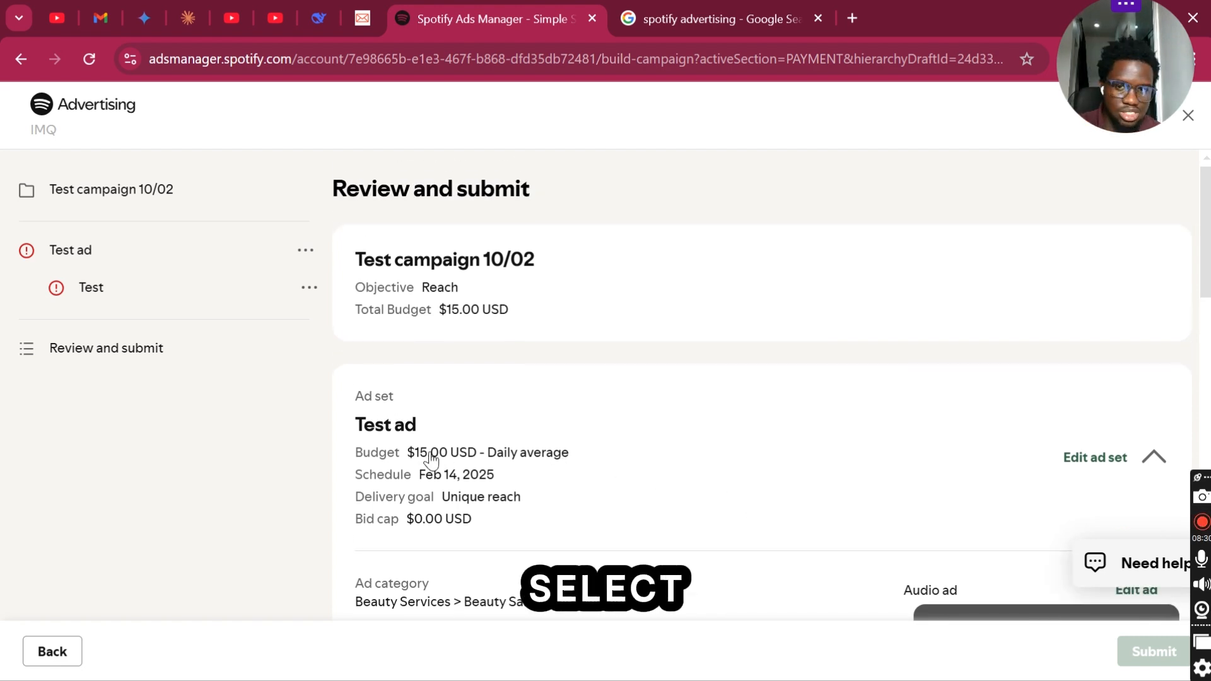
scroll(437, 455, "up", 1)
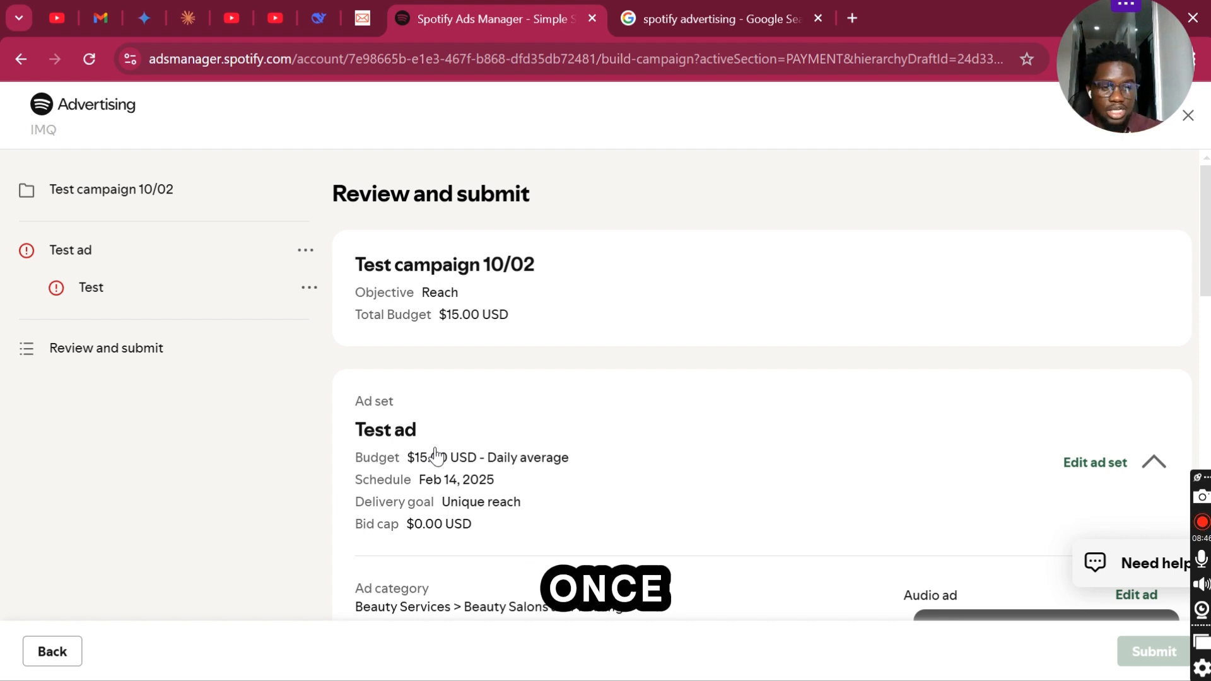
scroll(435, 454, "down", 15)
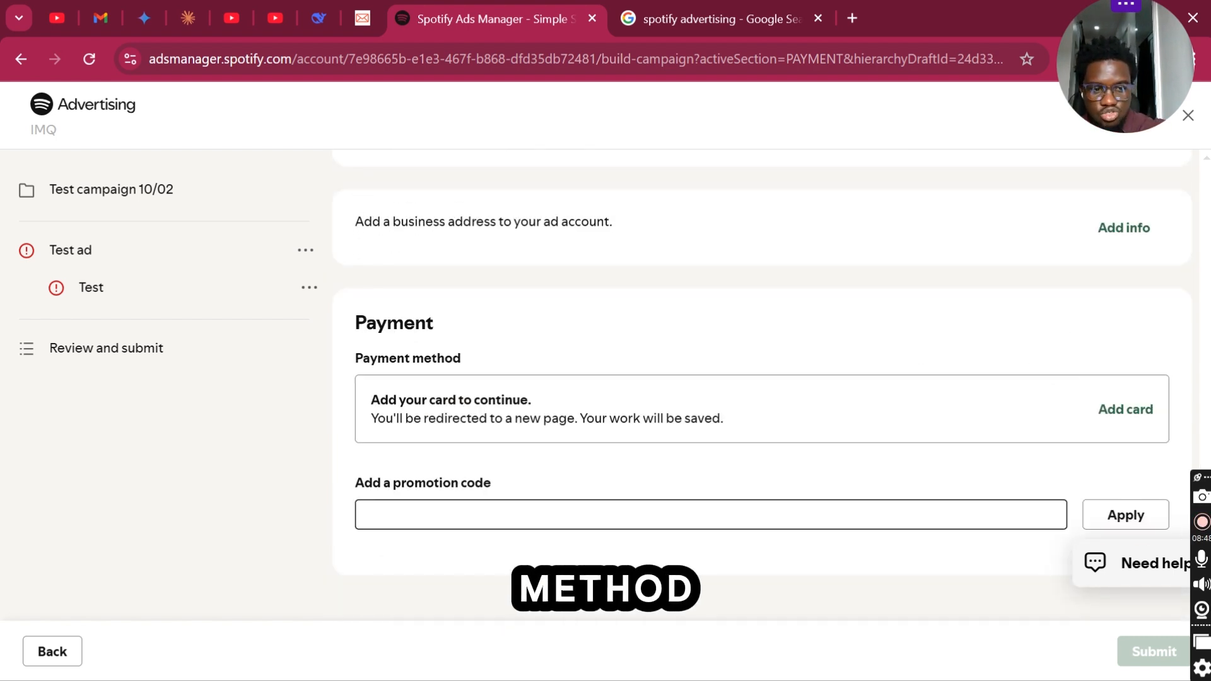